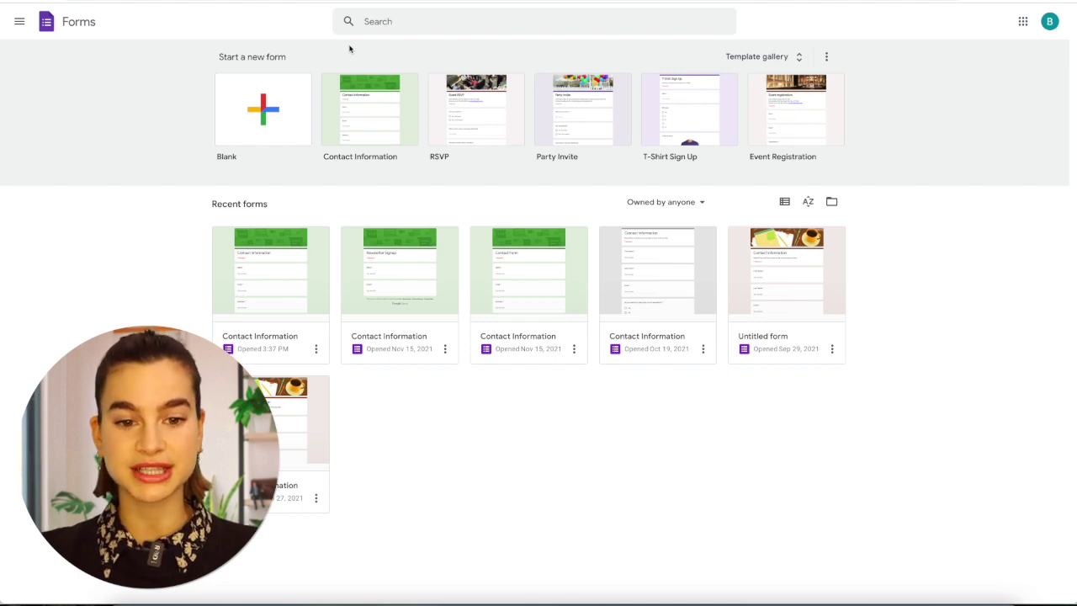
# Open the Contact Information form and retitle it 'Contact Form'
pyautogui.click(544, 309)
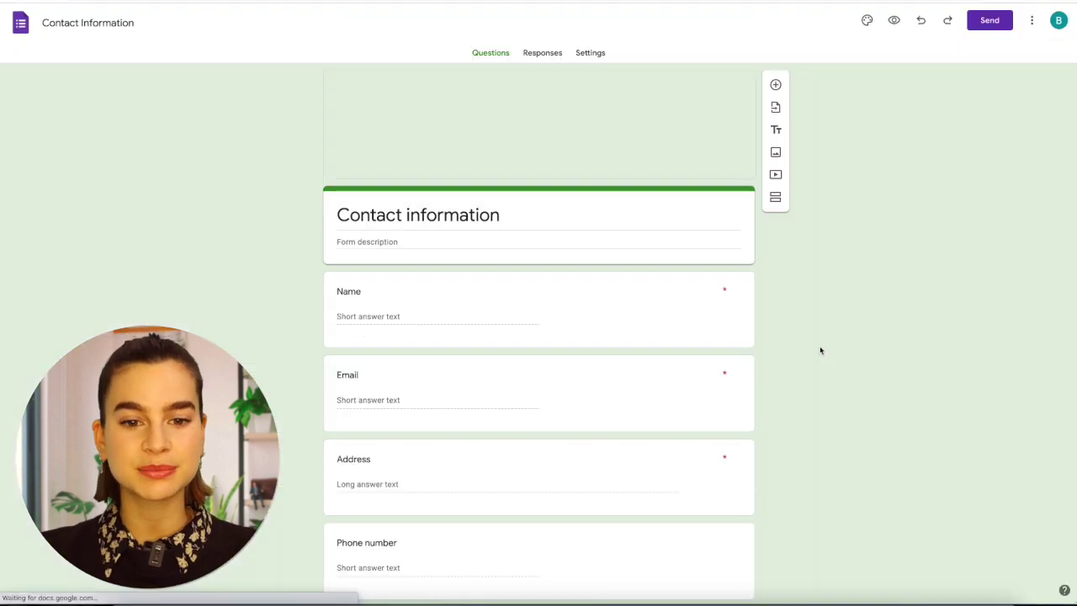
pyautogui.scroll(-2, 819, 349)
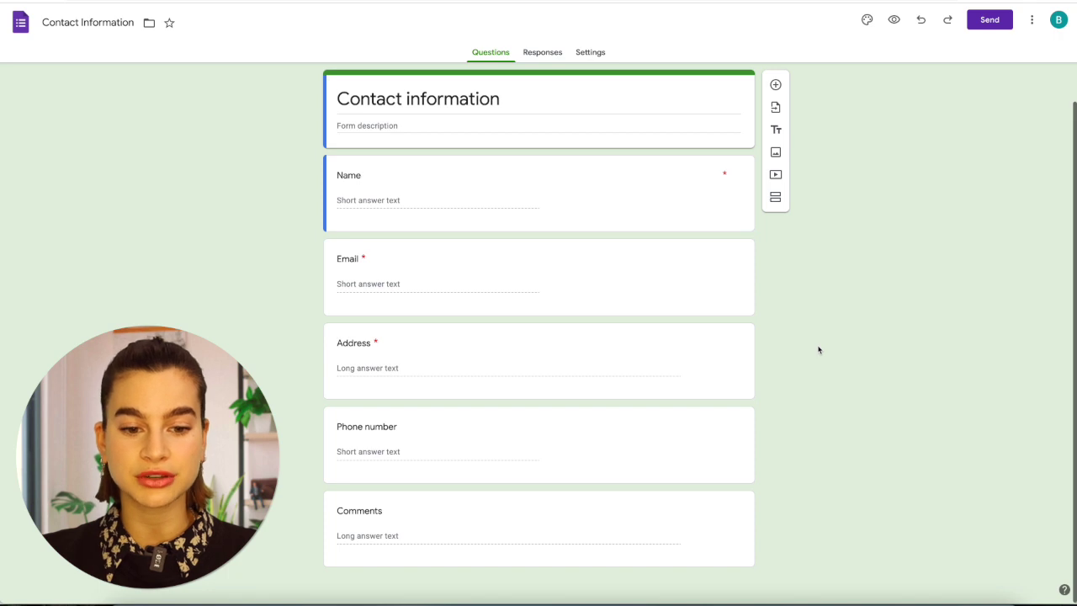
pyautogui.scroll(2, 818, 349)
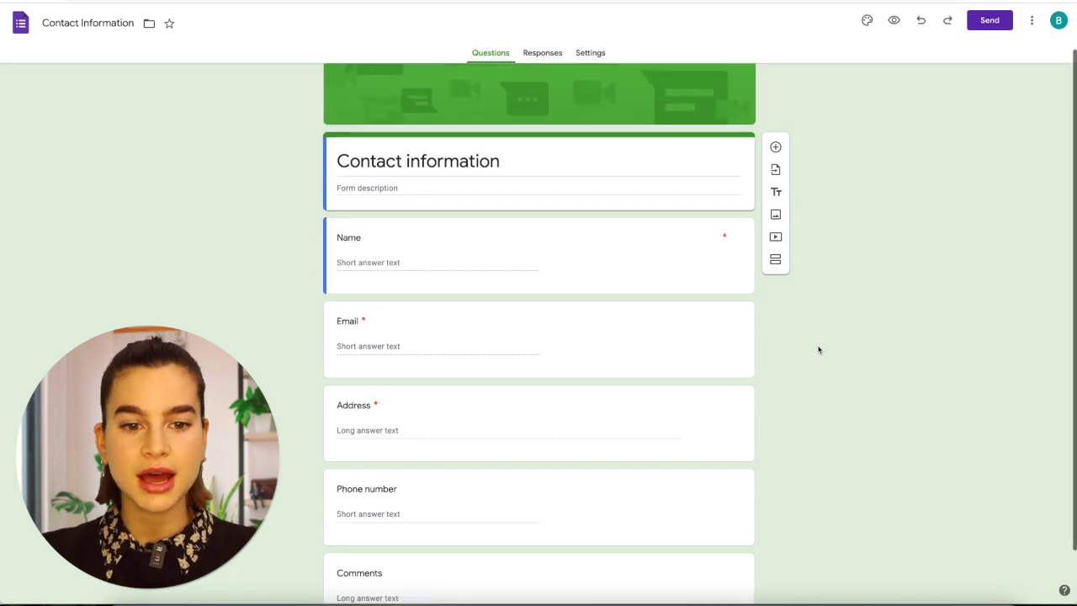
pyautogui.click(515, 224)
pyautogui.moveTo(501, 215); pyautogui.dragTo(406, 215)
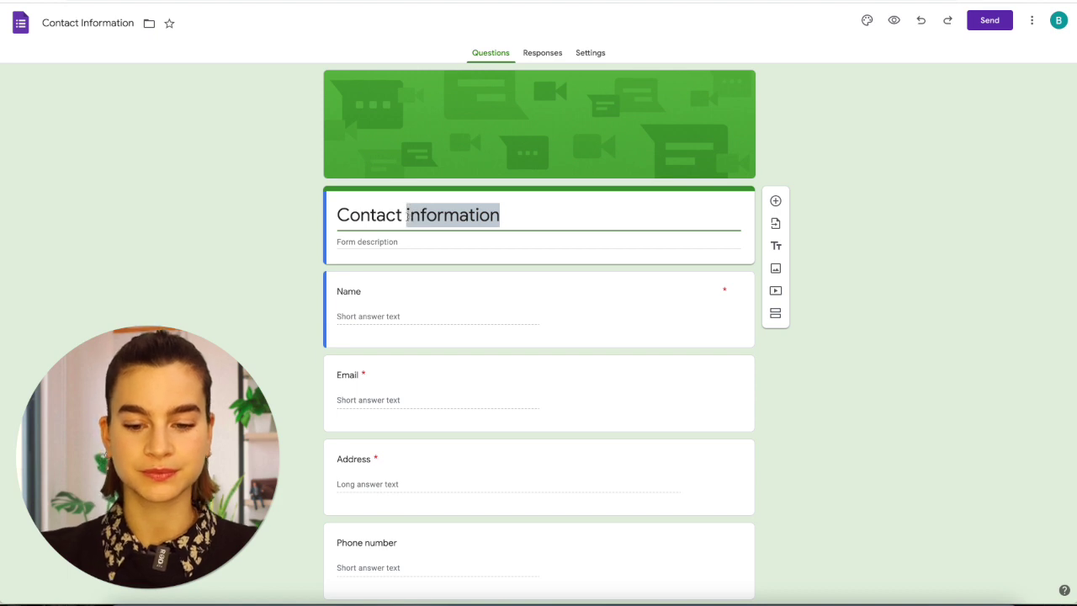
pyautogui.write('Form')
# Delete the Address and Phone number questions from the form
pyautogui.scroll(-2, 640, 378)
pyautogui.click(639, 348)
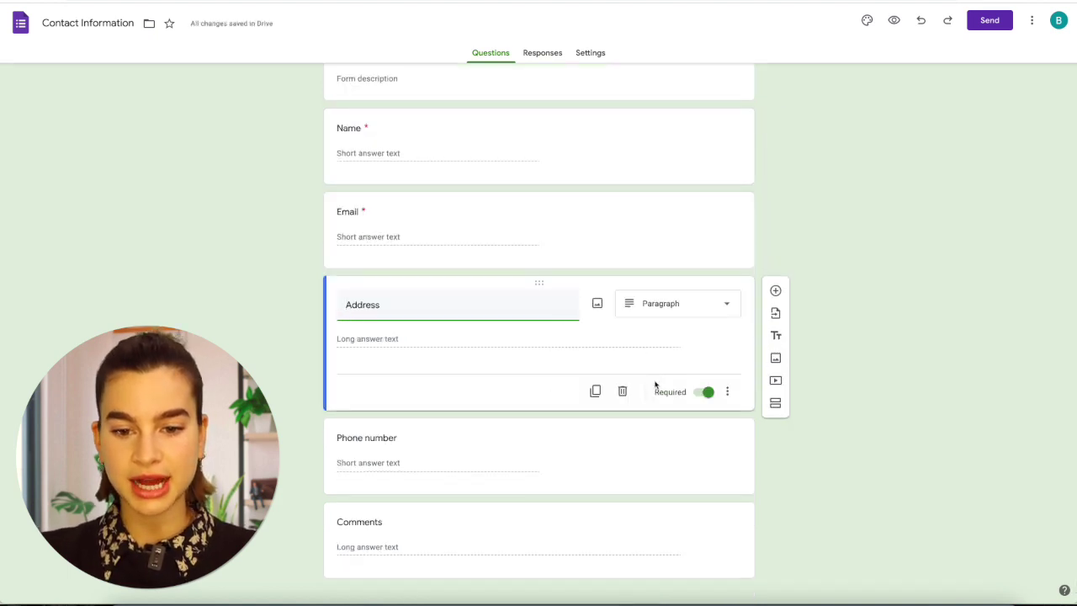
pyautogui.click(622, 391)
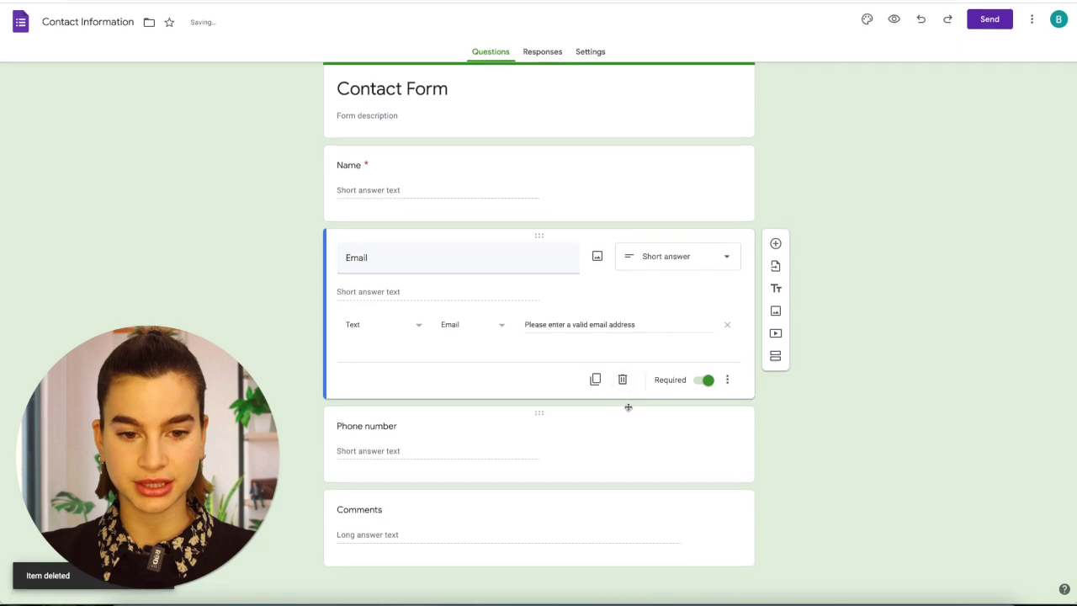
pyautogui.click(629, 421)
pyautogui.click(622, 466)
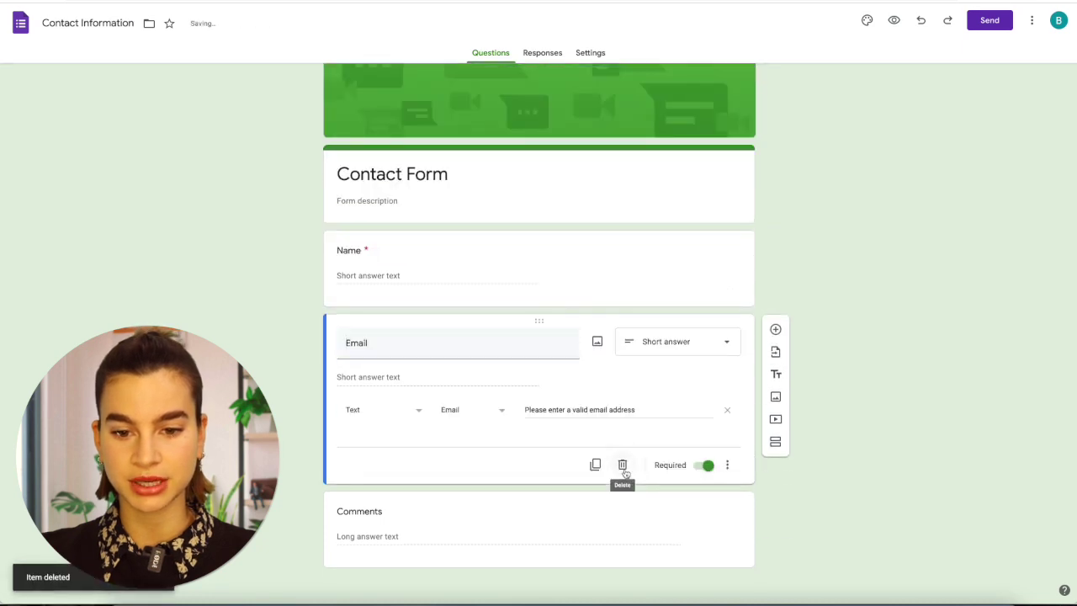
# Rename the Comments question to 'Message'
pyautogui.click(416, 511)
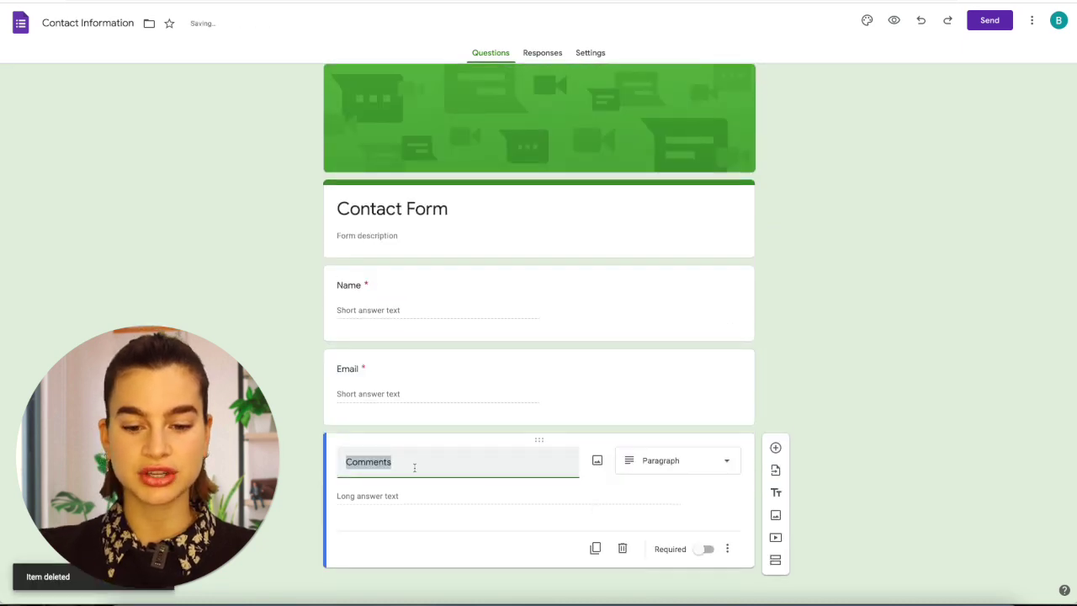
pyautogui.write('Message')
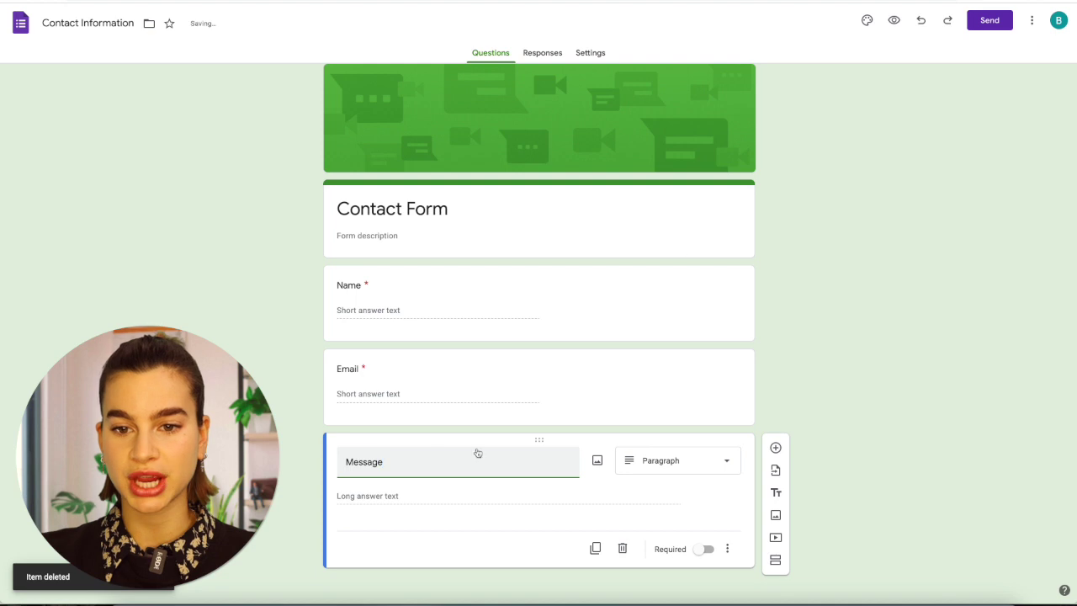
pyautogui.click(866, 22)
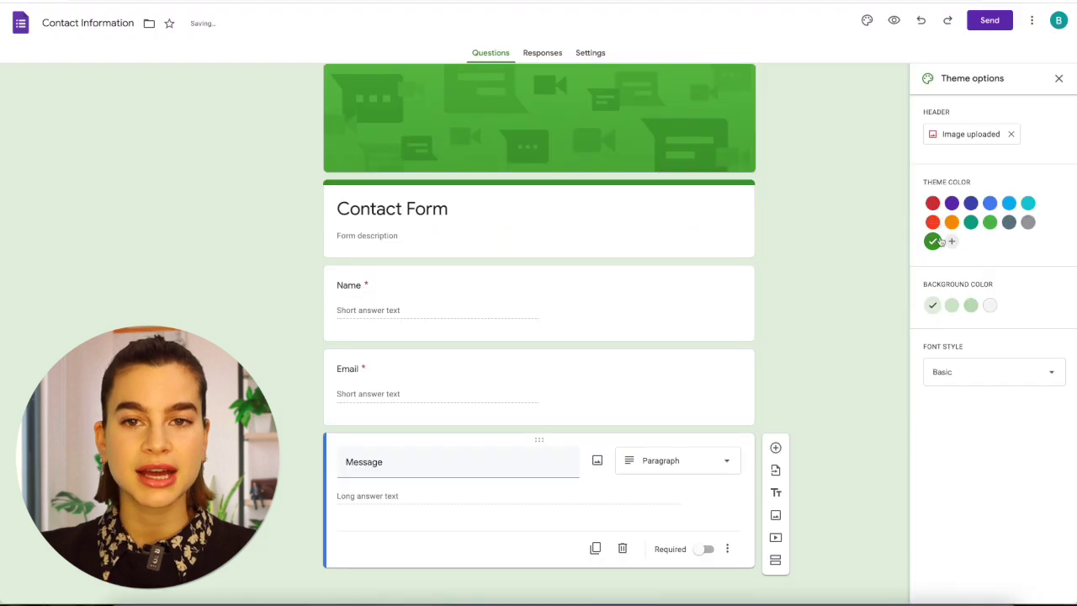
pyautogui.click(995, 378)
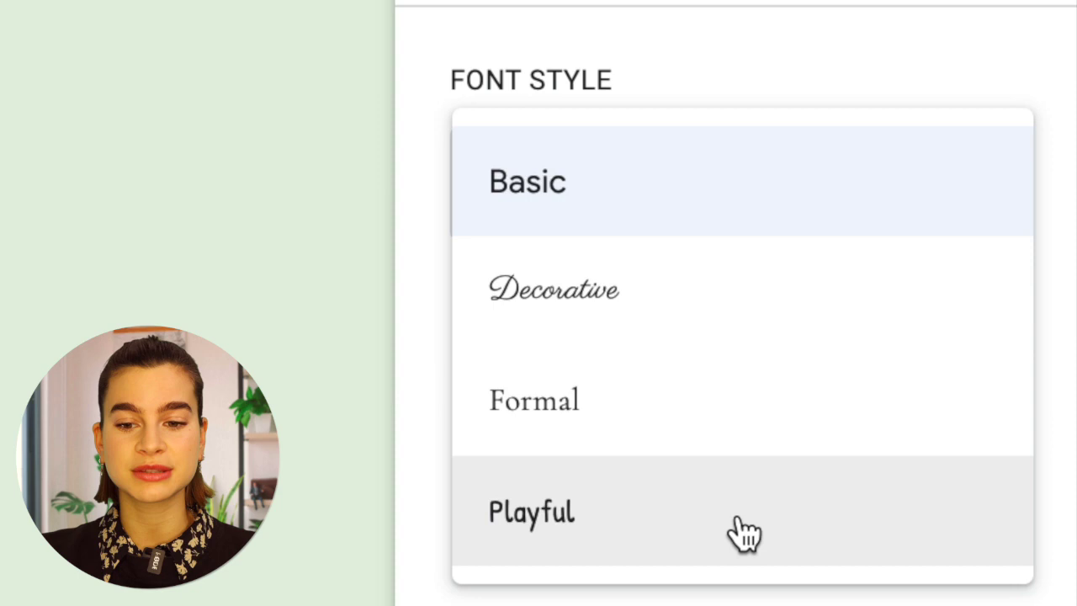
pyautogui.click(620, 210)
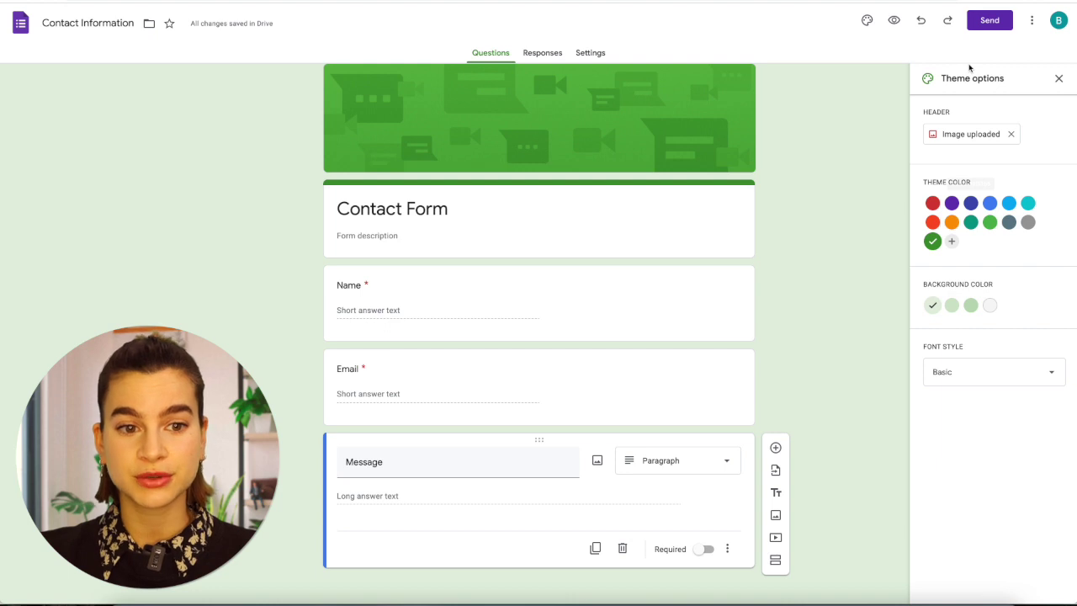
pyautogui.click(1058, 78)
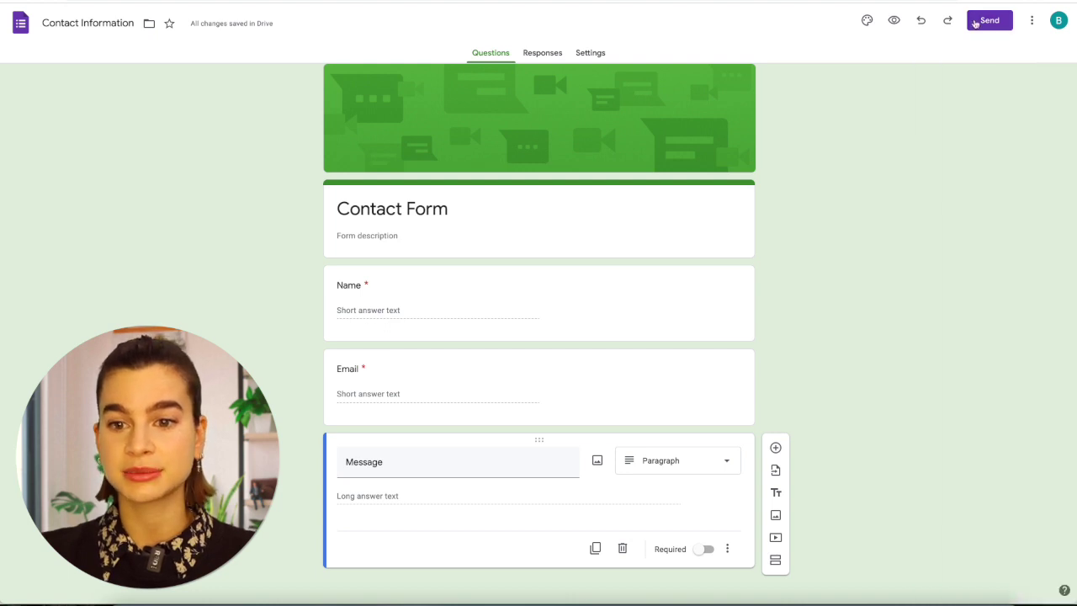
# Copy the Contact Form's embed HTML code from the Send dialog's embed tab
pyautogui.click(989, 22)
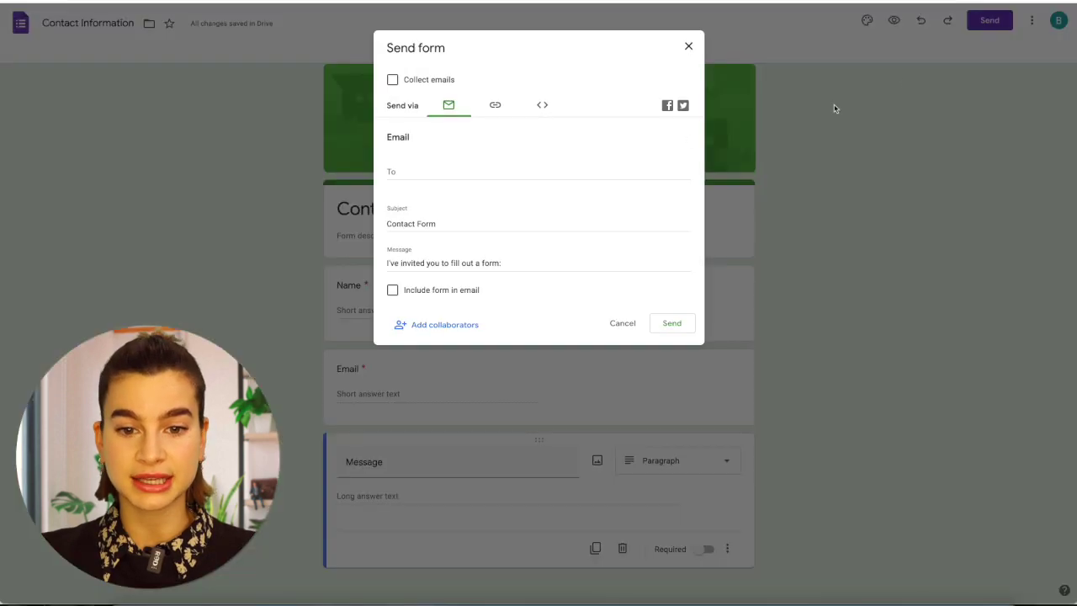
pyautogui.click(542, 106)
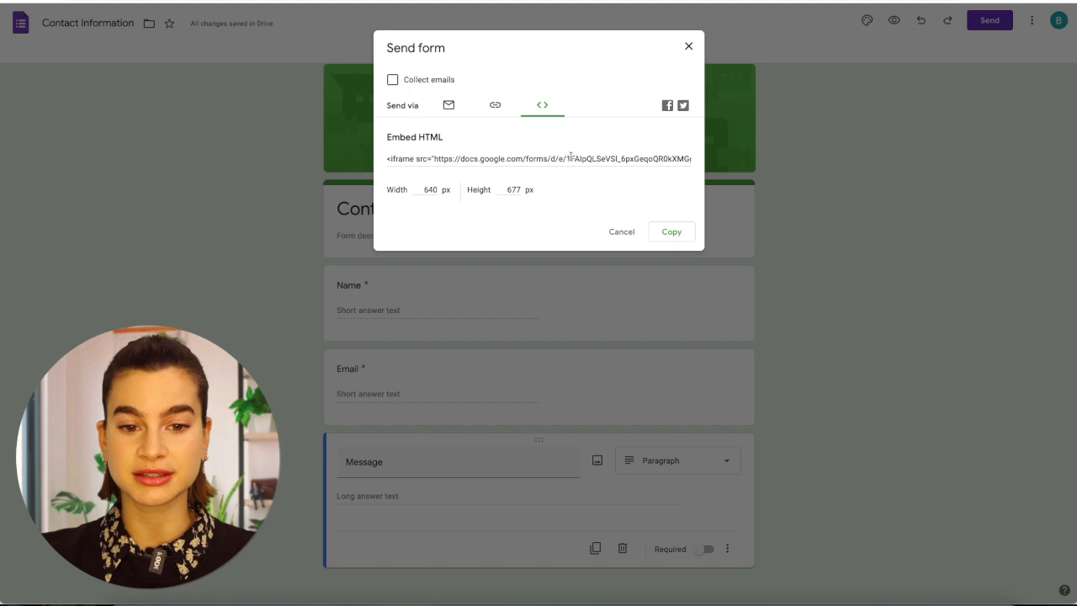
pyautogui.click(571, 157)
pyautogui.click(672, 232)
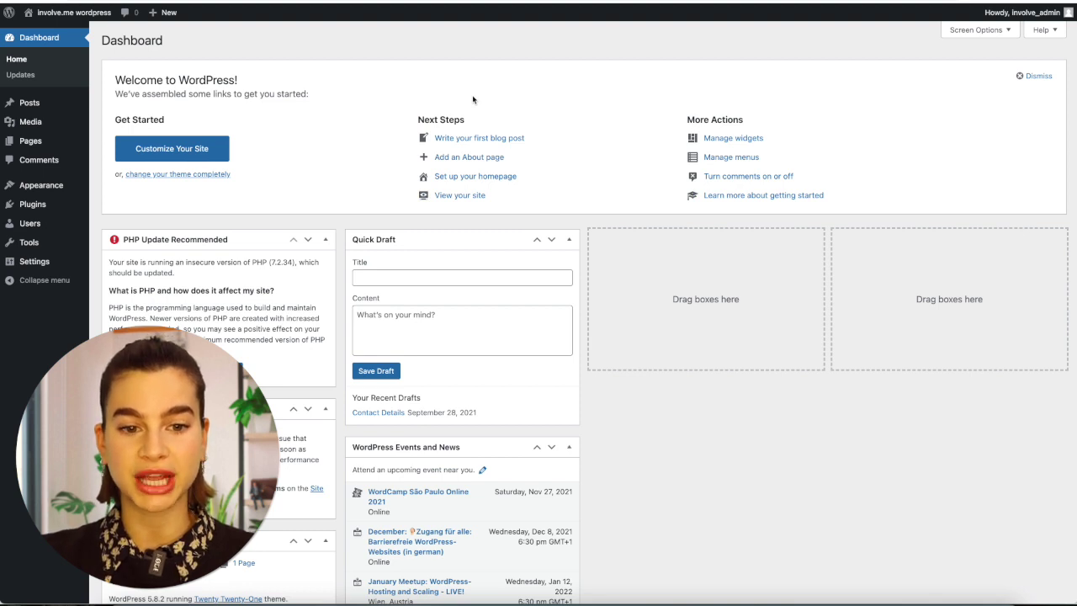
# Start a new WordPress page titled 'Contact Form'
pyautogui.moveTo(33, 142)
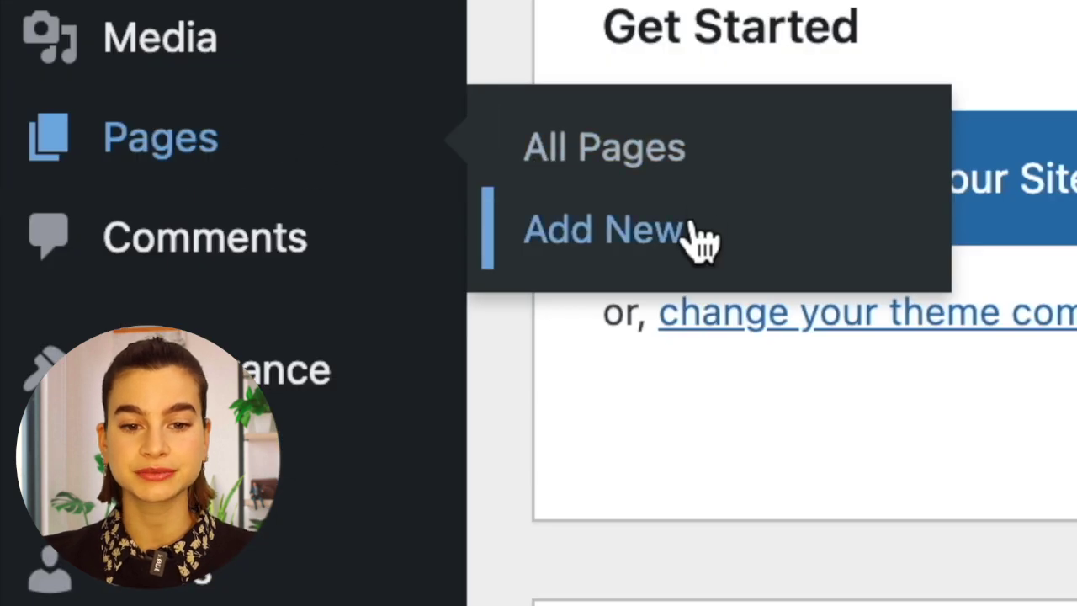
pyautogui.click(698, 240)
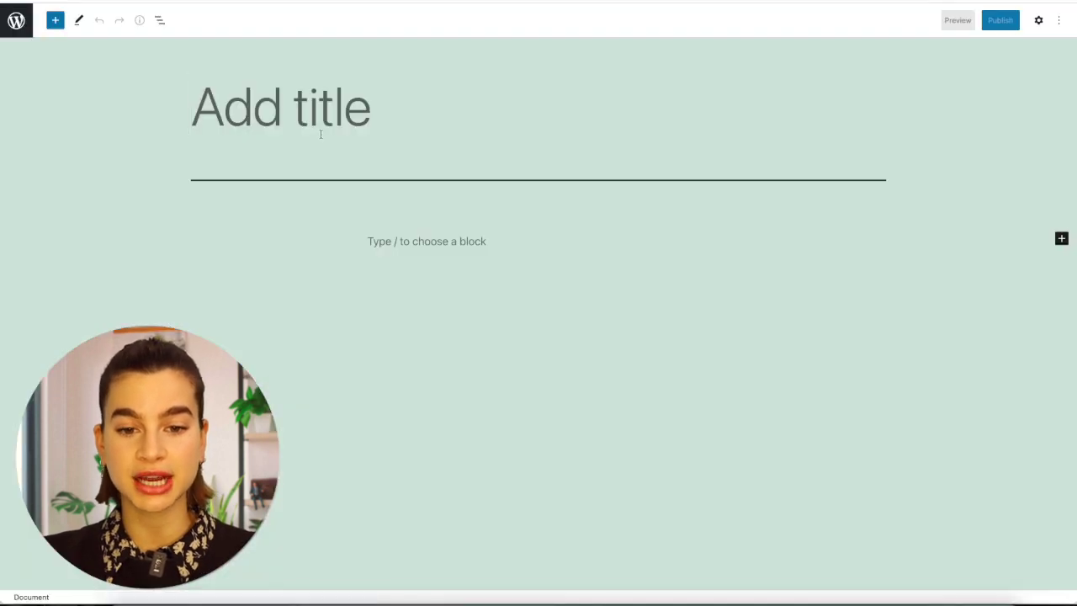
pyautogui.write('Contact Form')
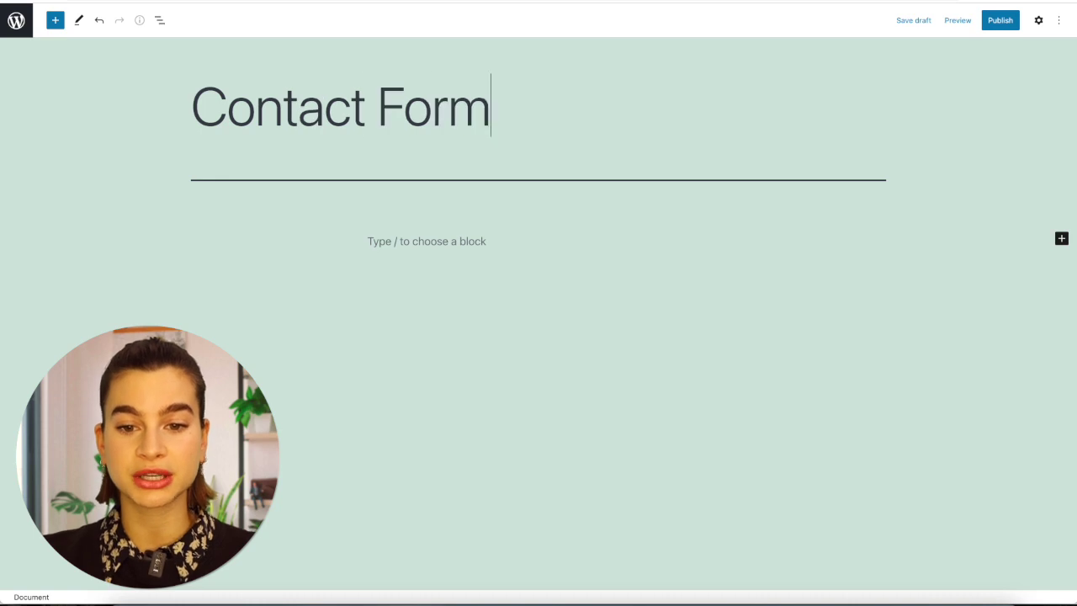
# Add a Custom HTML block and paste the Google Forms embed code into it
pyautogui.click(415, 235)
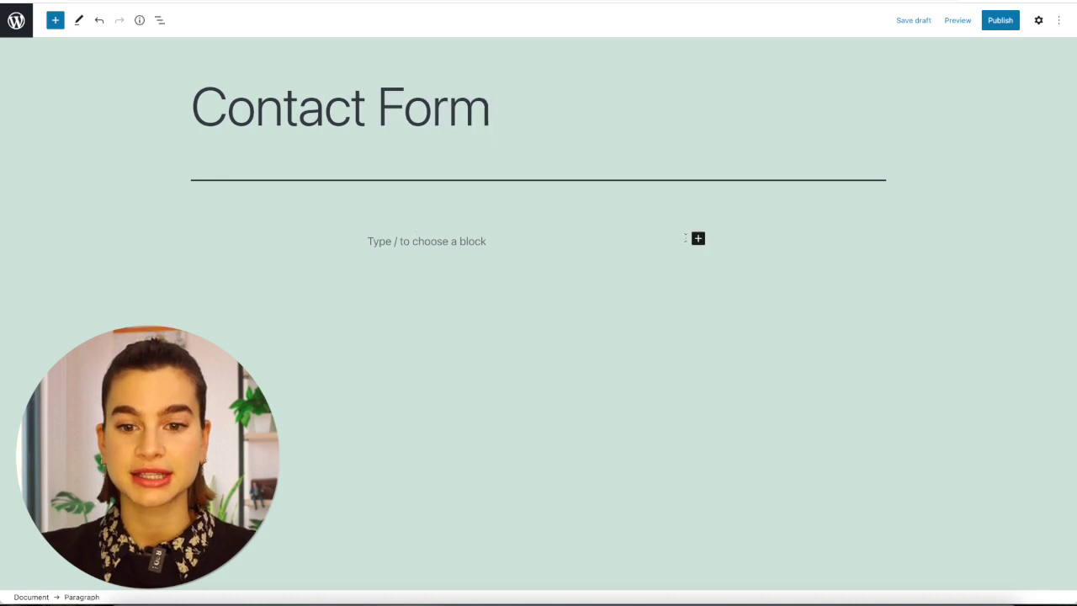
pyautogui.click(697, 238)
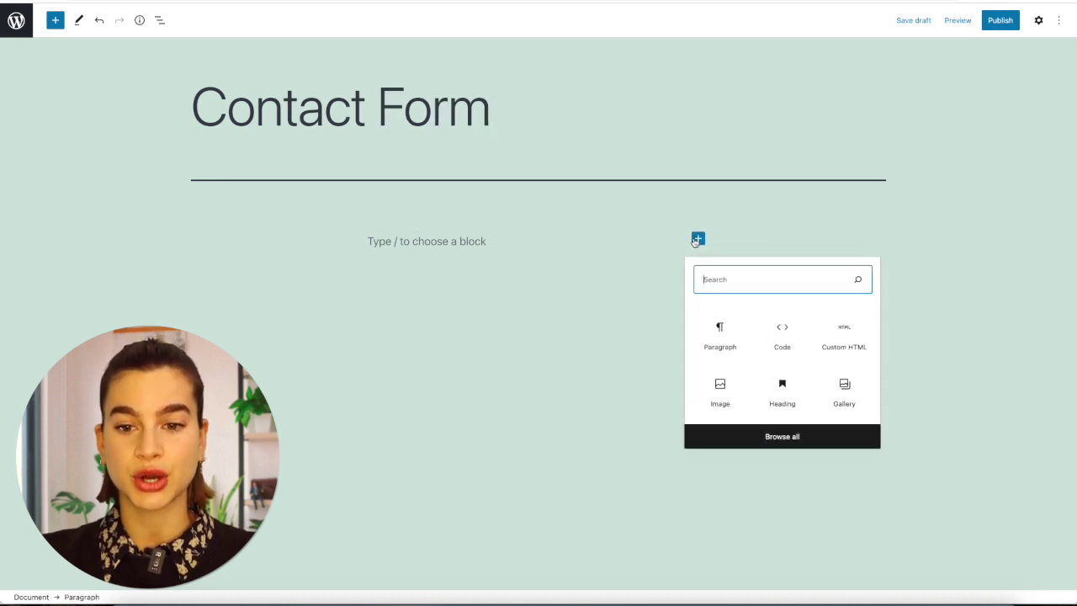
pyautogui.click(782, 346)
pyautogui.click(380, 214)
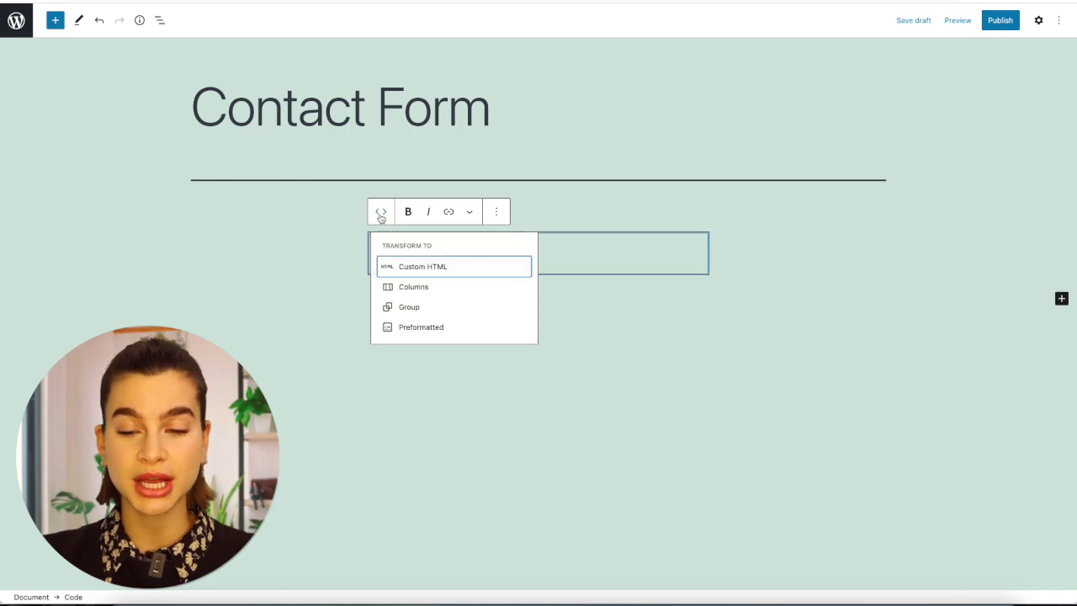
pyautogui.click(426, 269)
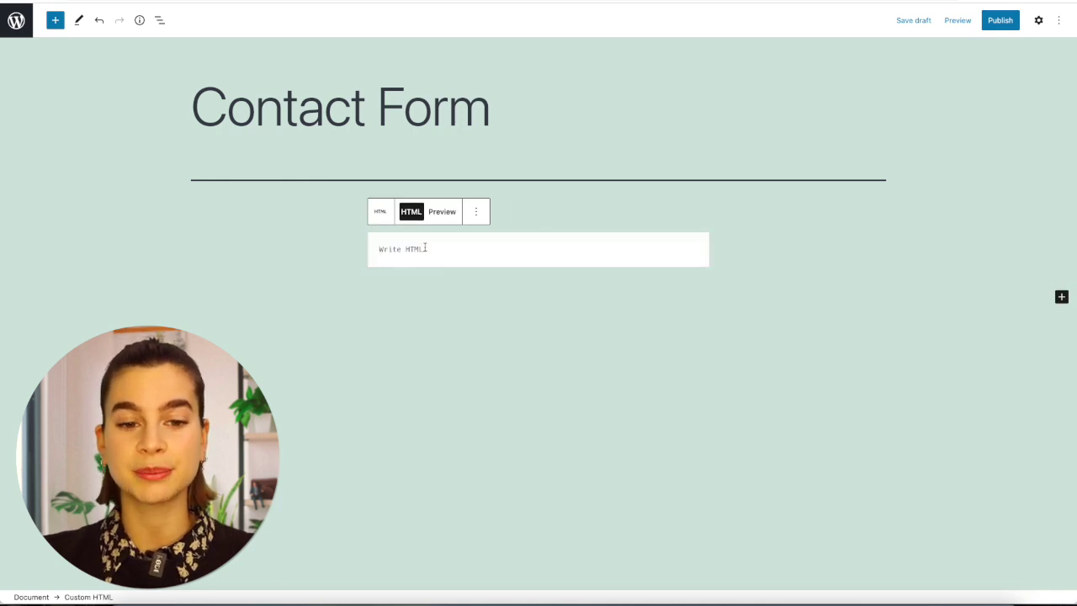
pyautogui.rightClick(399, 249)
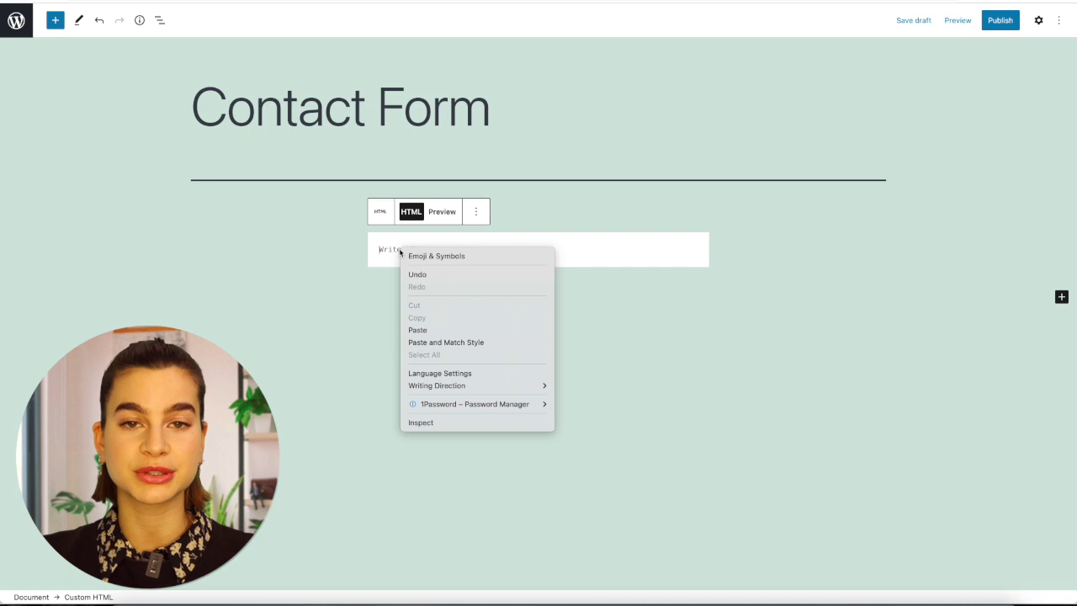
pyautogui.click(457, 329)
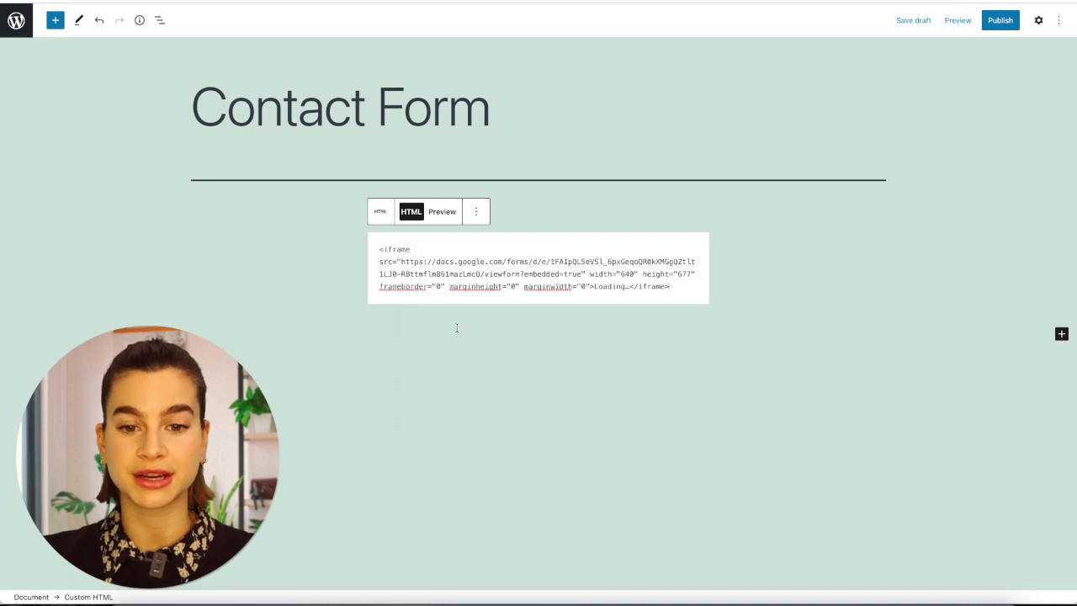
# Preview the embedded form in the editor, then preview the page in a new tab
pyautogui.click(447, 213)
pyautogui.scroll(-3, 884, 316)
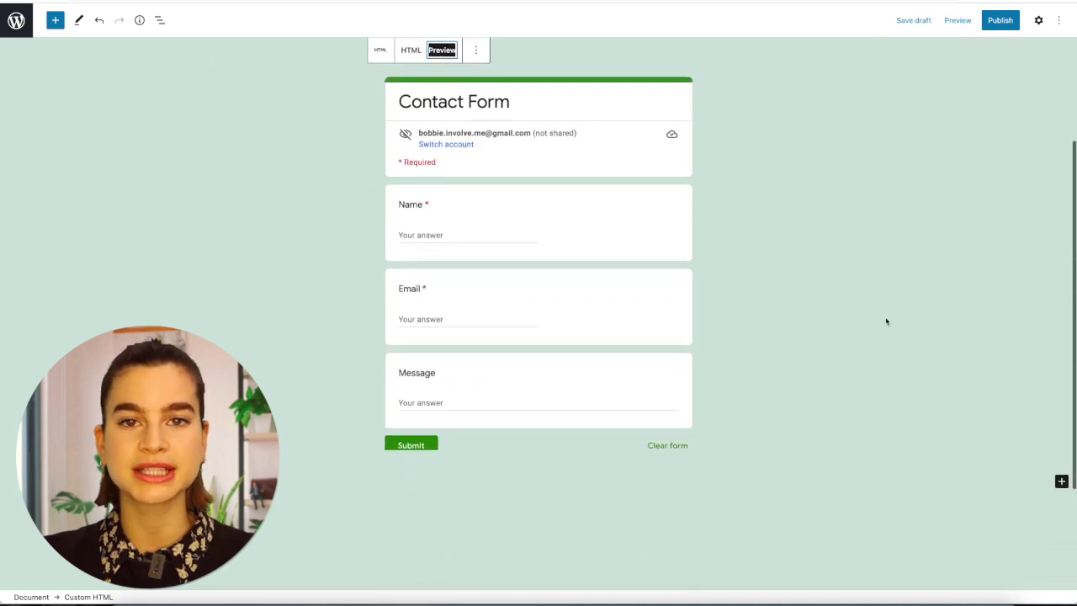
pyautogui.scroll(3, 886, 321)
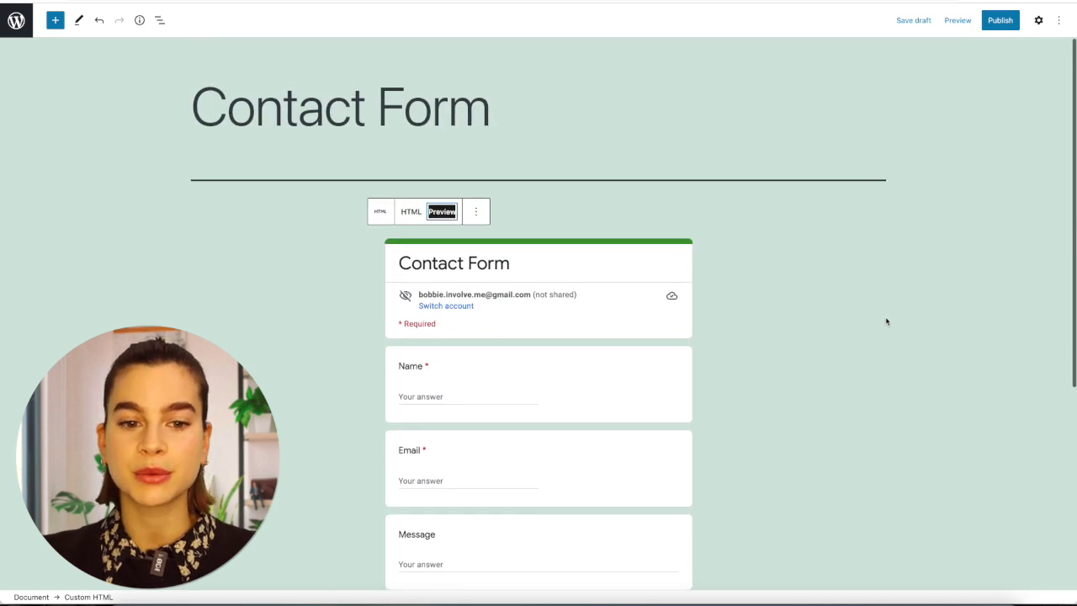
pyautogui.click(957, 20)
pyautogui.click(915, 124)
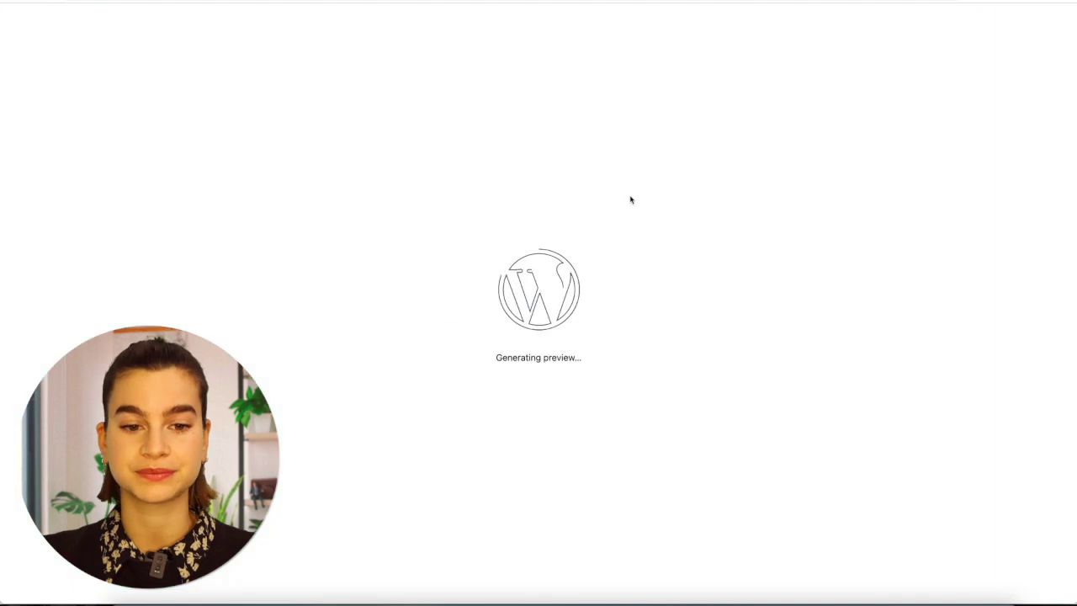
pyautogui.scroll(-5, 466, 317)
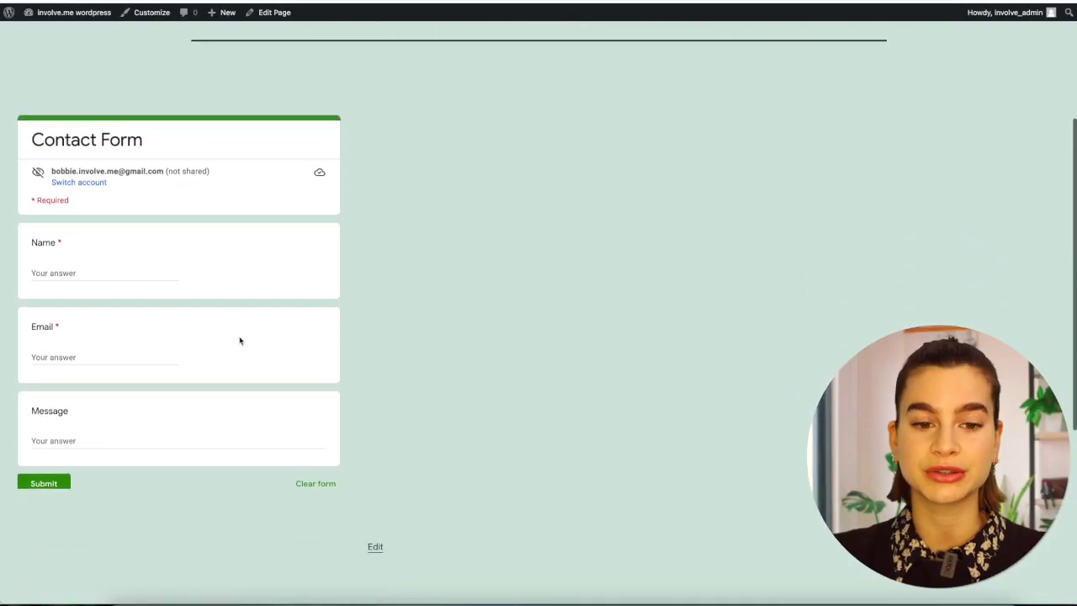
pyautogui.scroll(1, 463, 320)
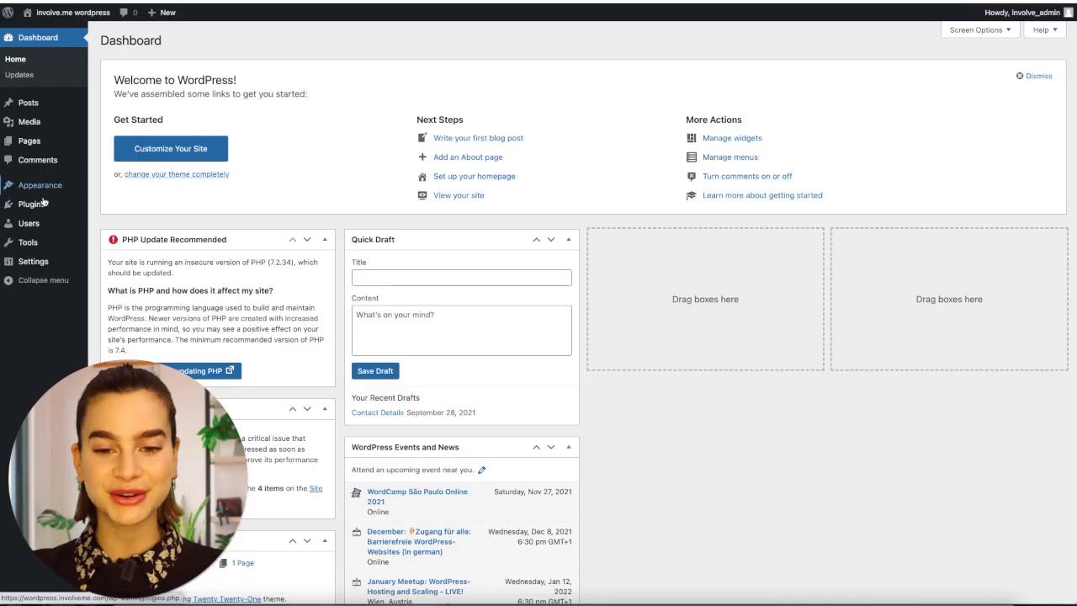
# Search the plugin directory for 'Ninja Forms' and install it
pyautogui.moveTo(59, 204)
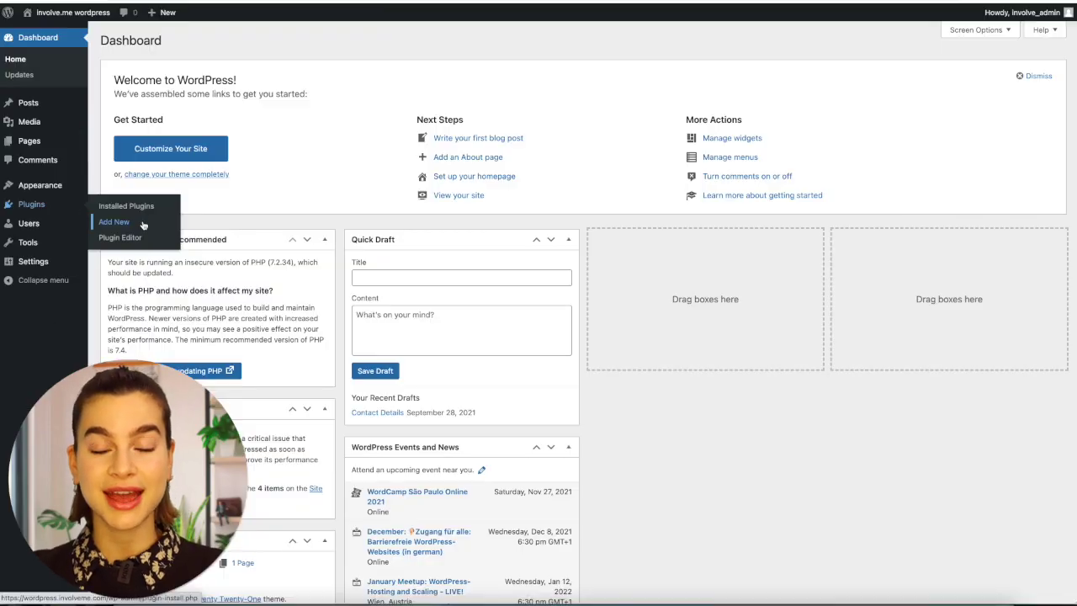
pyautogui.click(629, 227)
pyautogui.click(958, 71)
pyautogui.write('Ninja ')
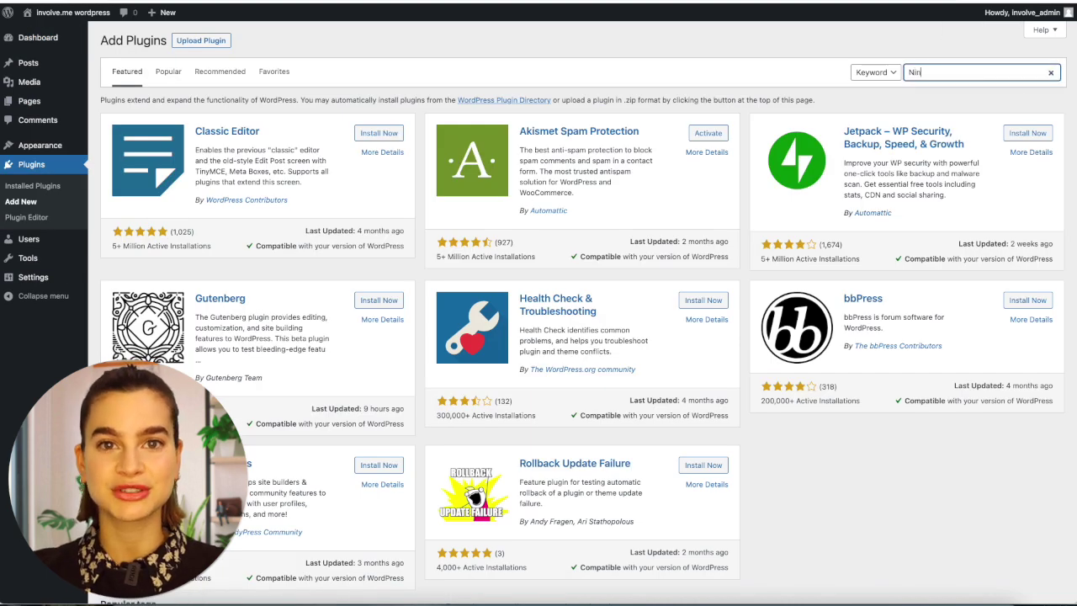
pyautogui.write('For')
pyautogui.write('ms')
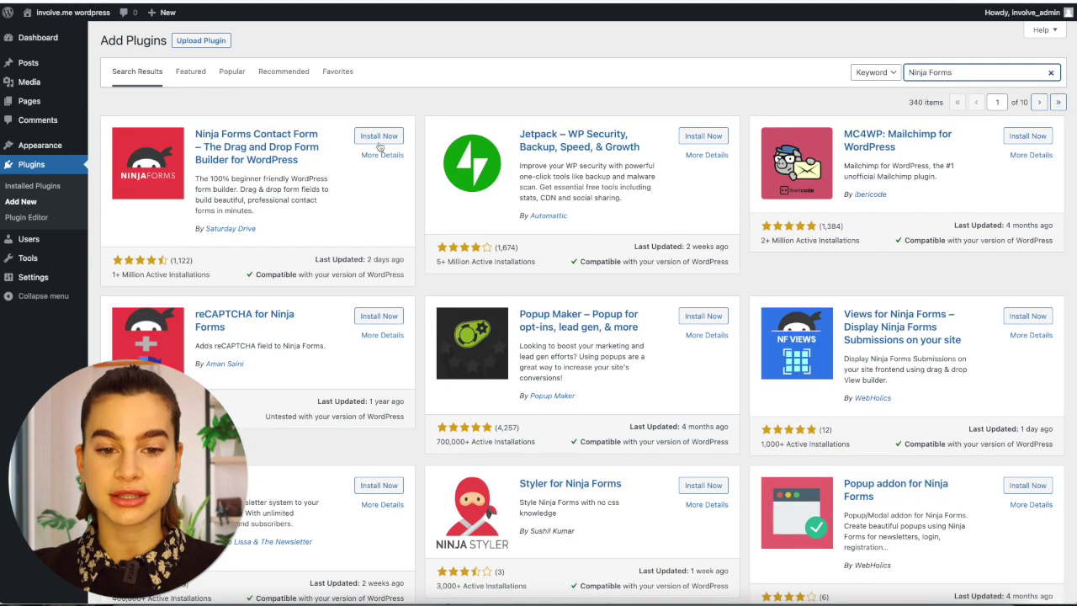
pyautogui.click(380, 138)
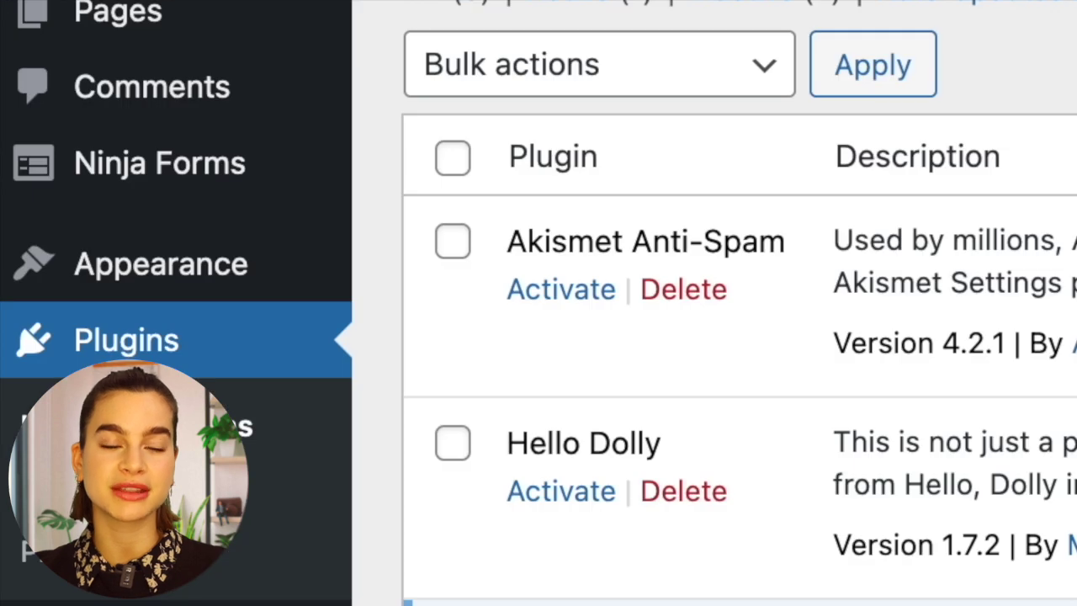
# Start a new Ninja Forms form to view the available templates
pyautogui.moveTo(136, 163)
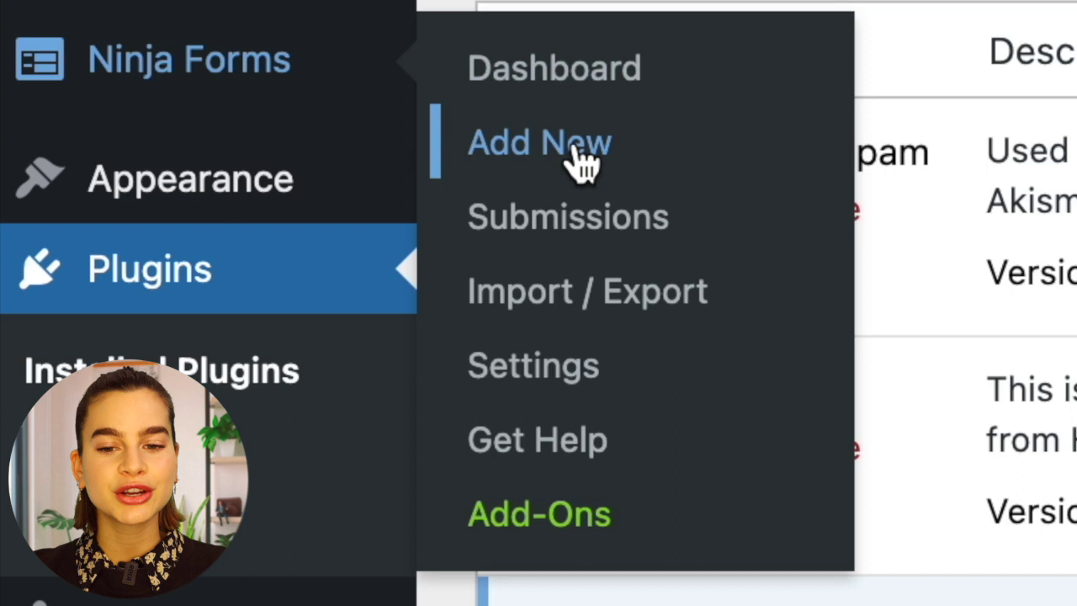
pyautogui.click(121, 159)
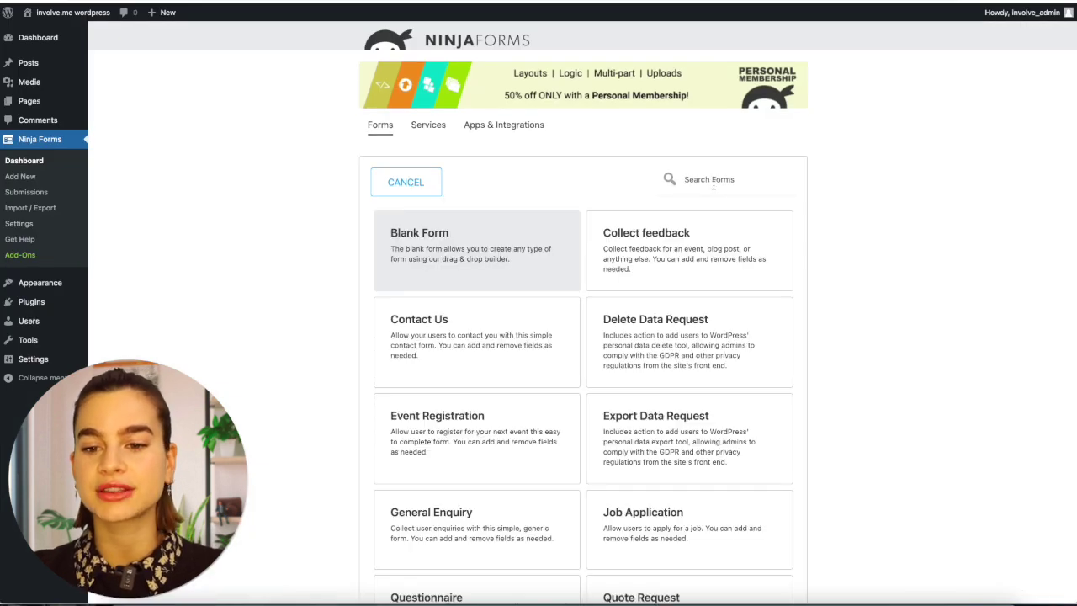
pyautogui.scroll(-1, 437, 328)
# Create a form from the Contact Us template and inspect the Name field's settings
pyautogui.click(433, 324)
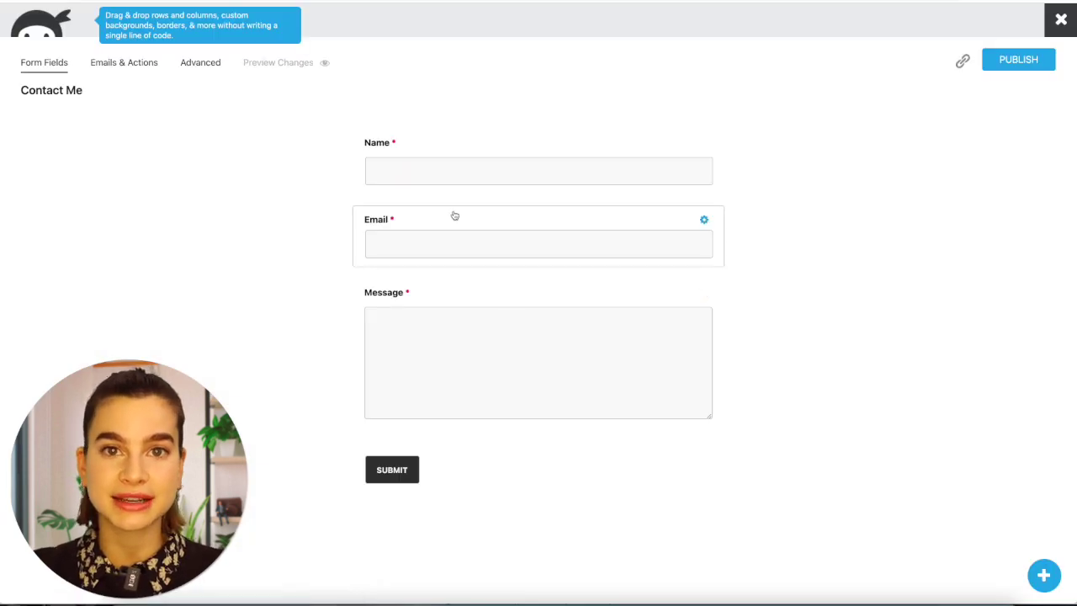
pyautogui.click(531, 190)
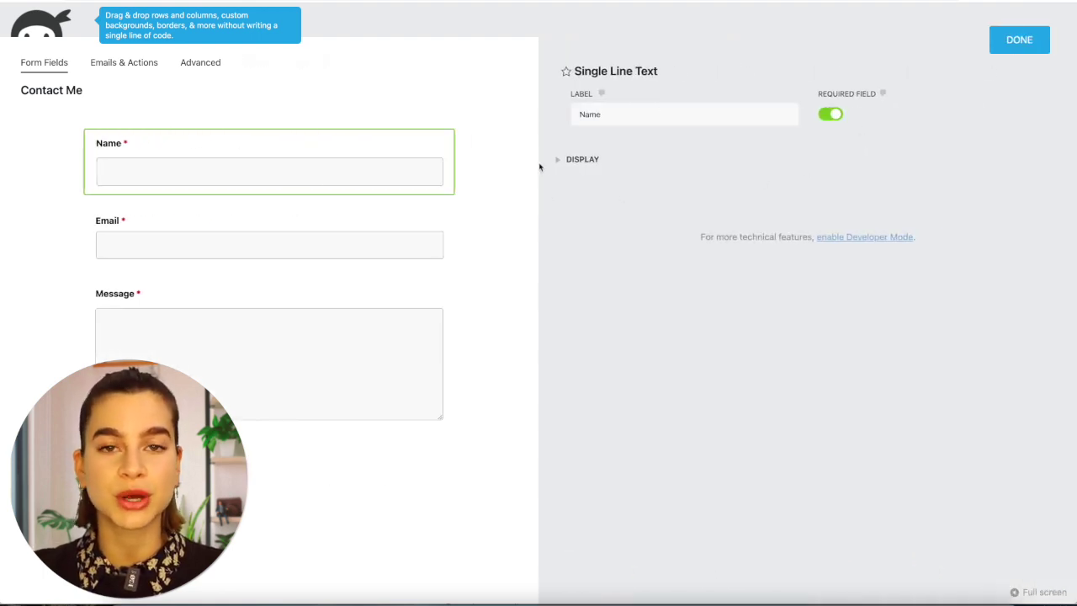
pyautogui.click(557, 163)
pyautogui.click(557, 163)
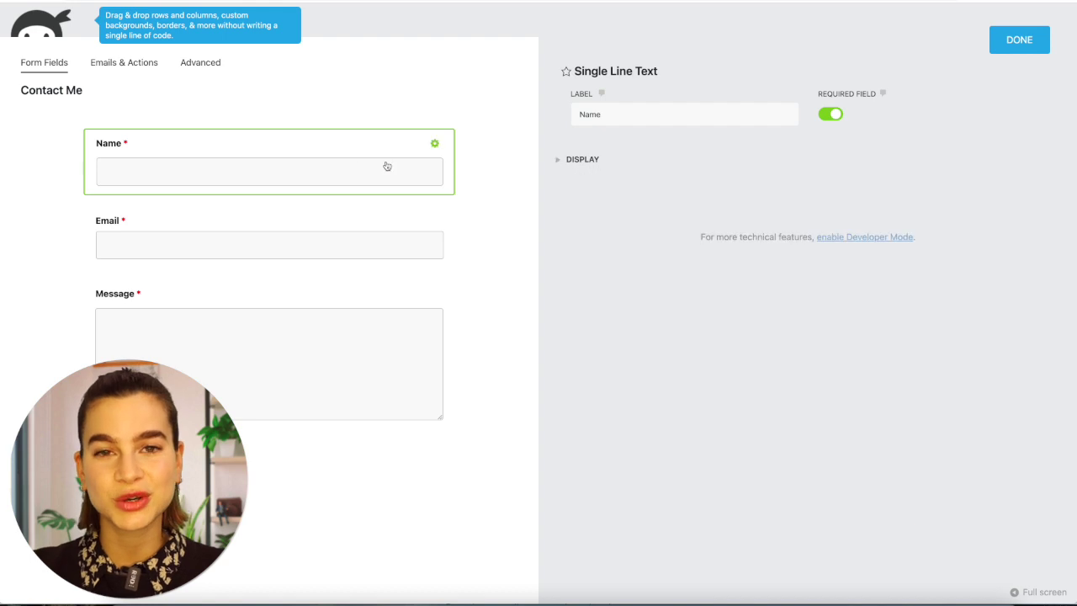
pyautogui.moveTo(355, 154); pyautogui.dragTo(351, 267)
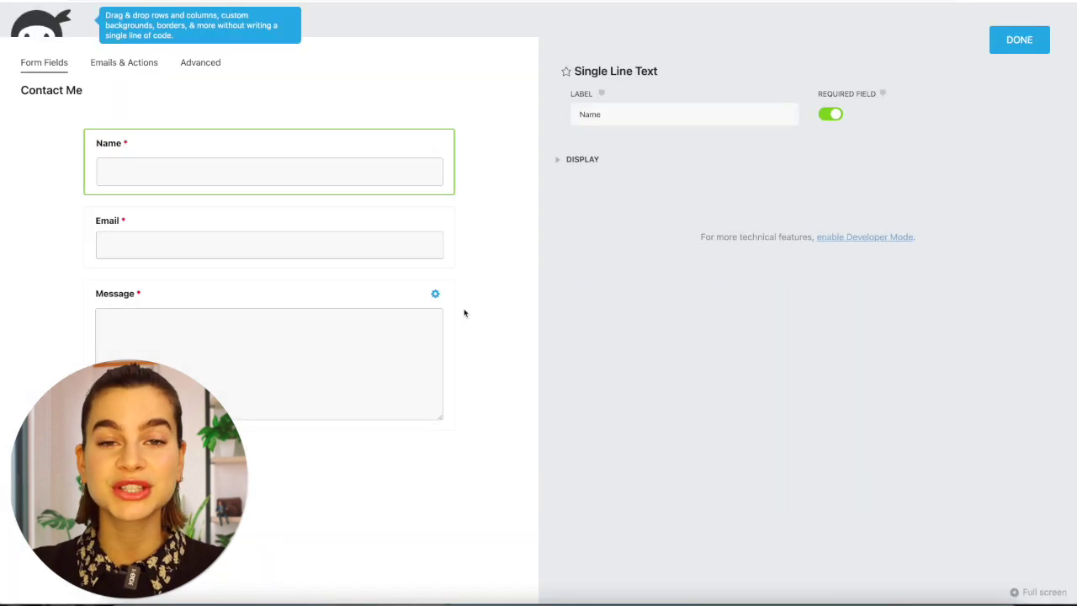
# Publish the Contact Me form and close the form builder
pyautogui.click(1003, 49)
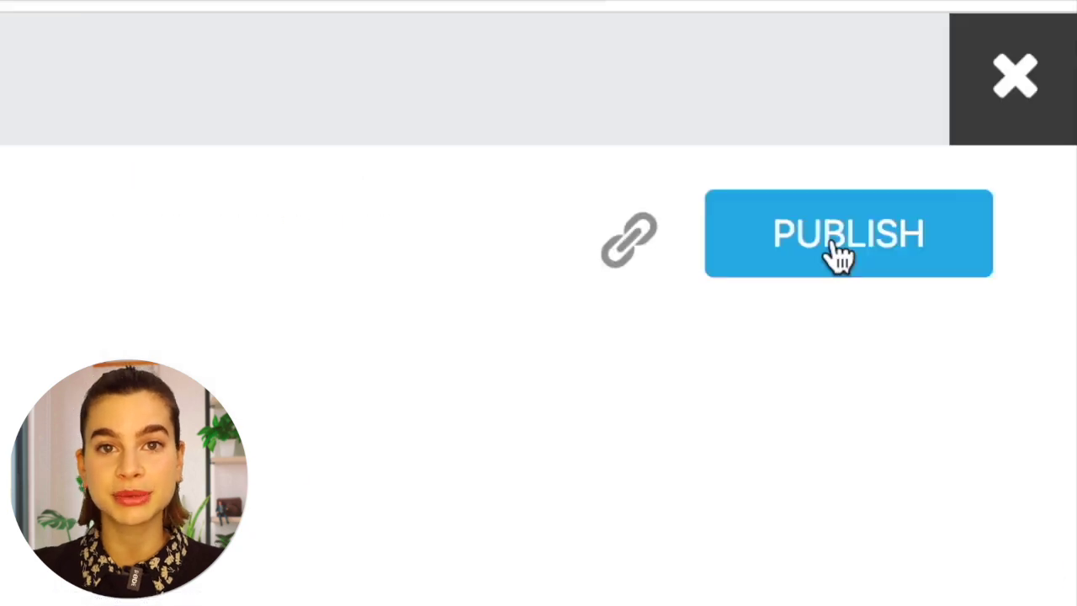
pyautogui.click(1014, 58)
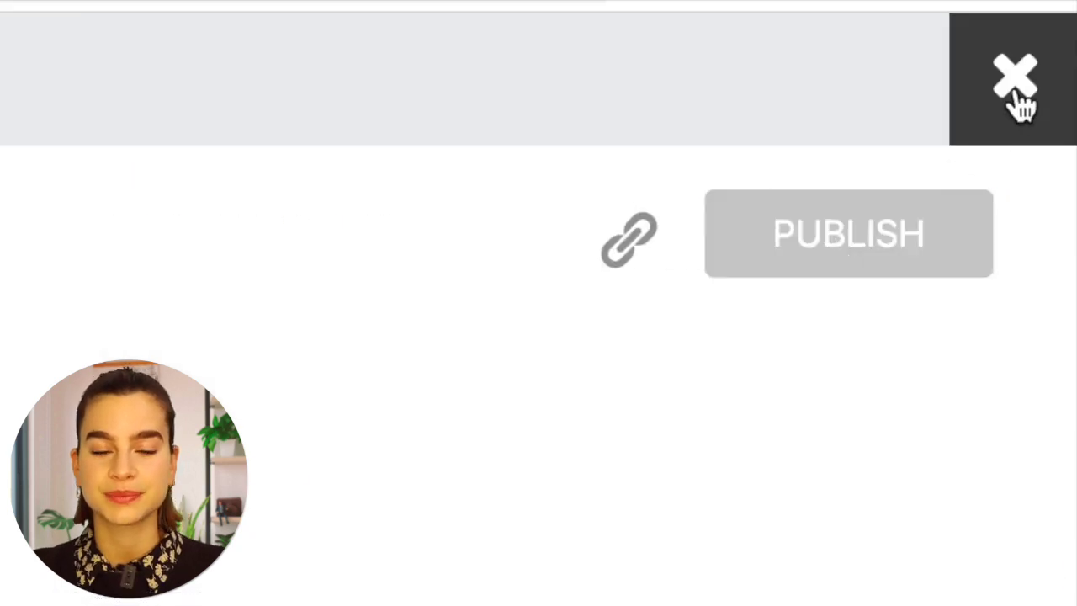
pyautogui.click(1015, 84)
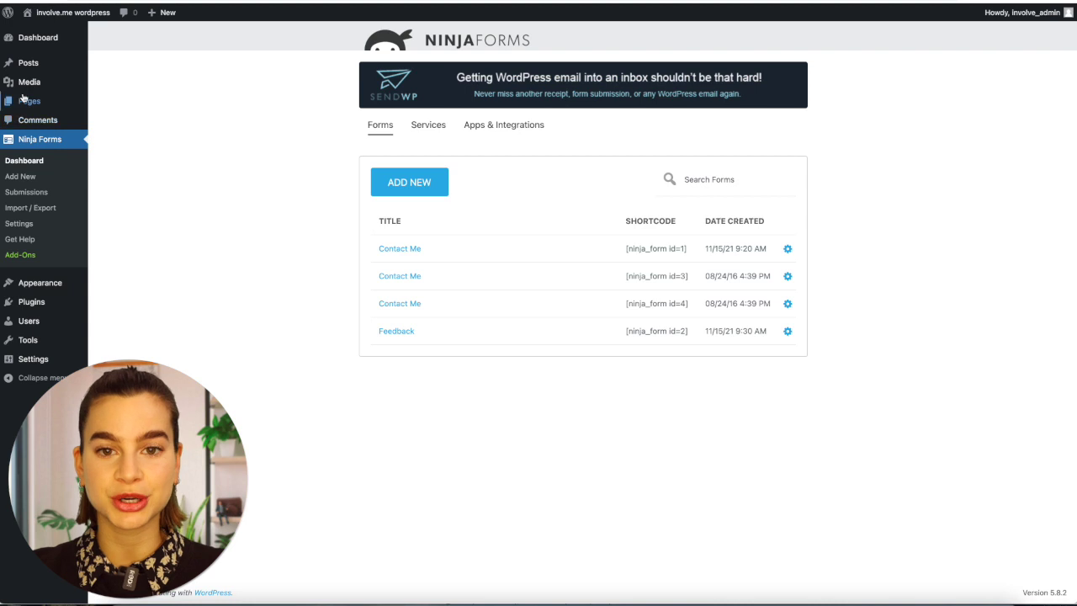
# Create a new WordPress page titled 'Contact Form'
pyautogui.moveTo(26, 101)
pyautogui.click(102, 119)
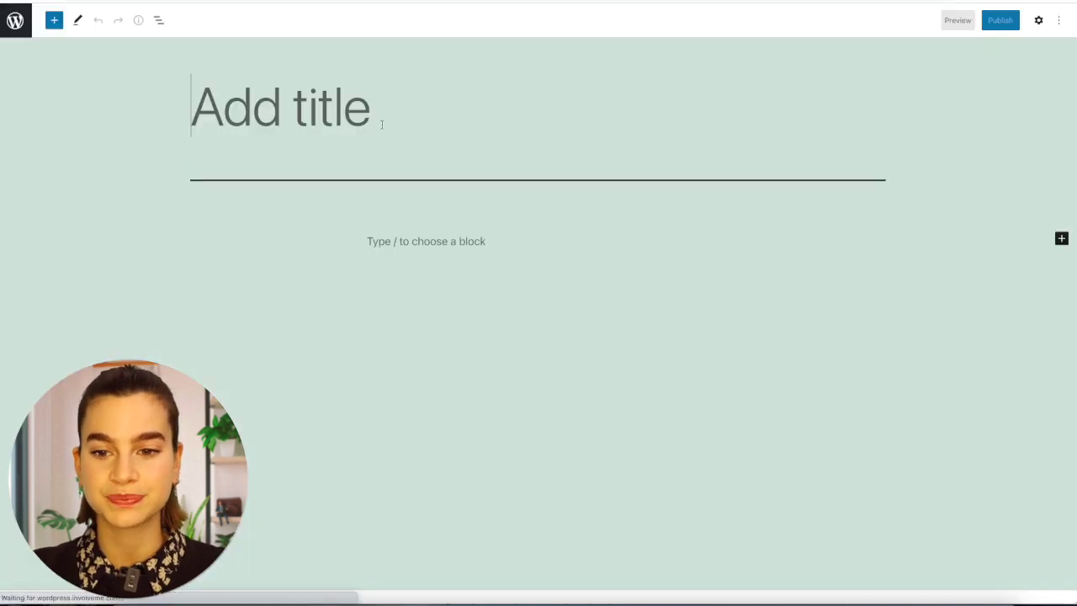
pyautogui.write('Cont')
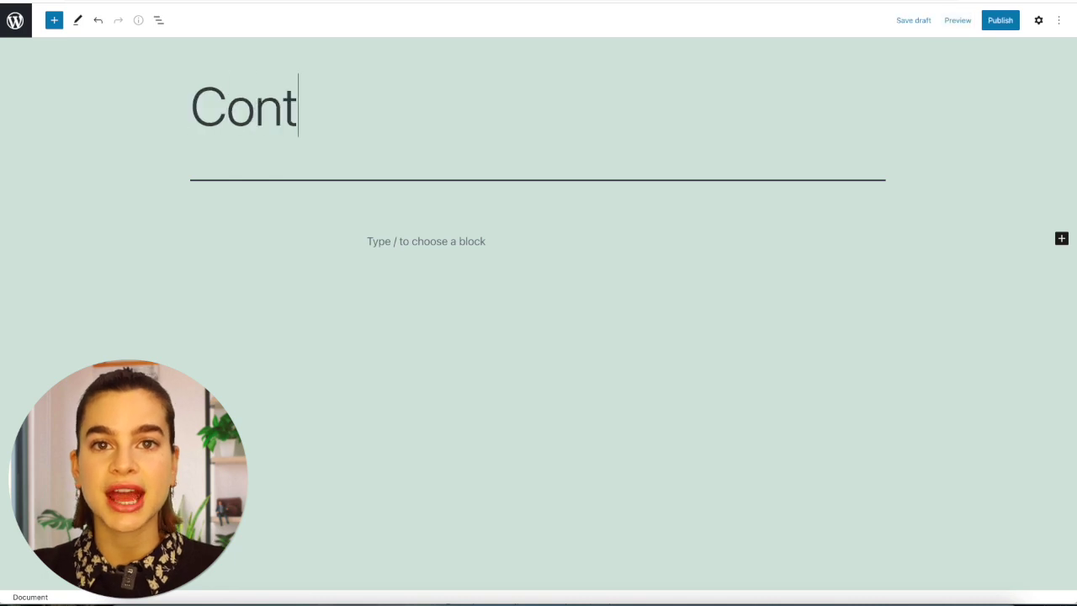
pyautogui.write('act Form')
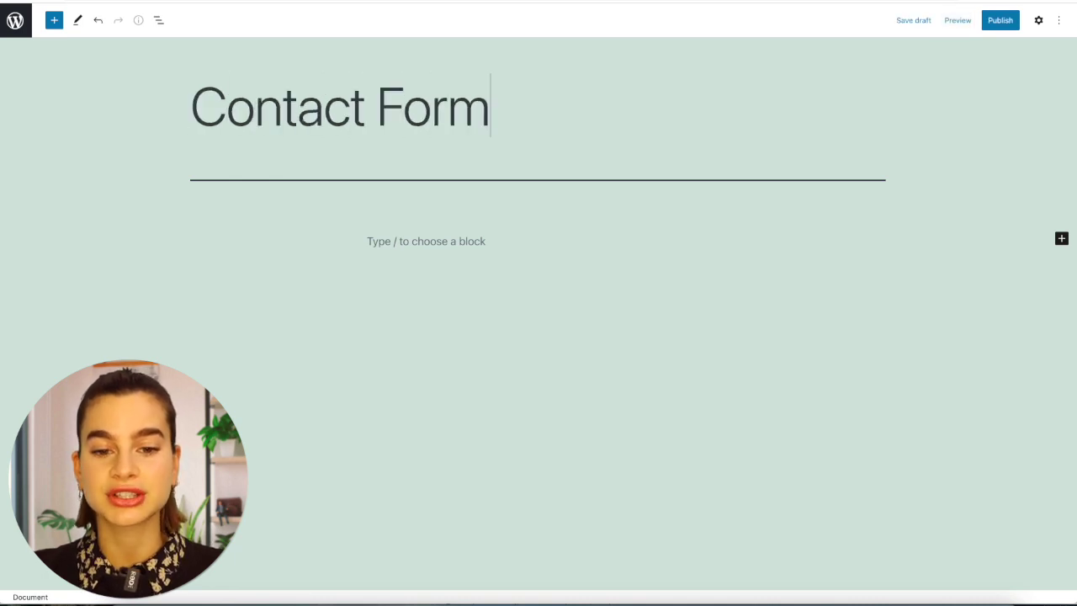
pyautogui.click(435, 246)
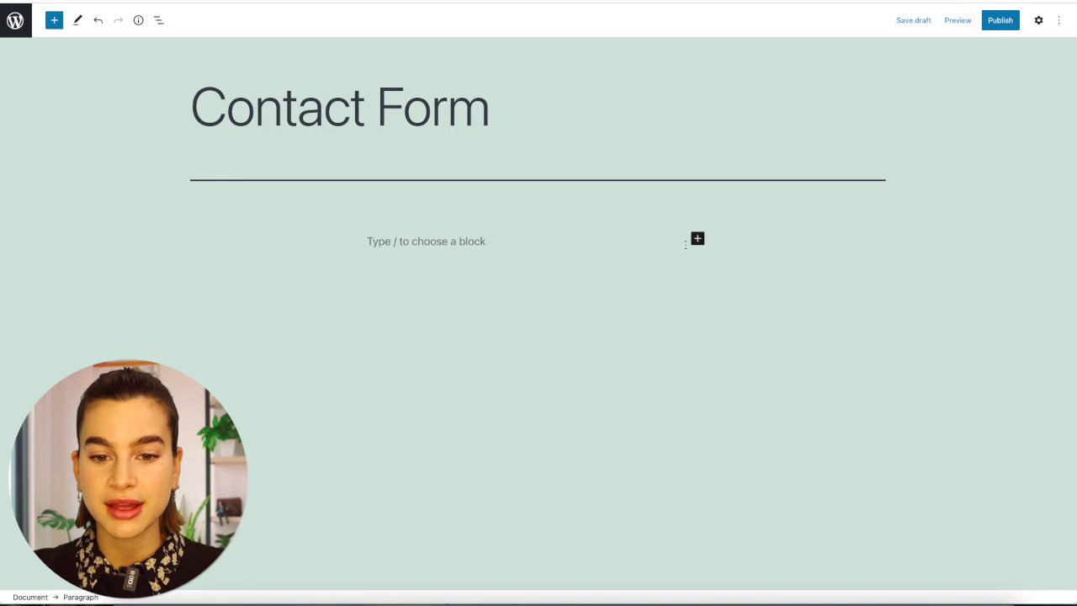
# Insert a Ninja Form block displaying the Contact Me form
pyautogui.click(697, 239)
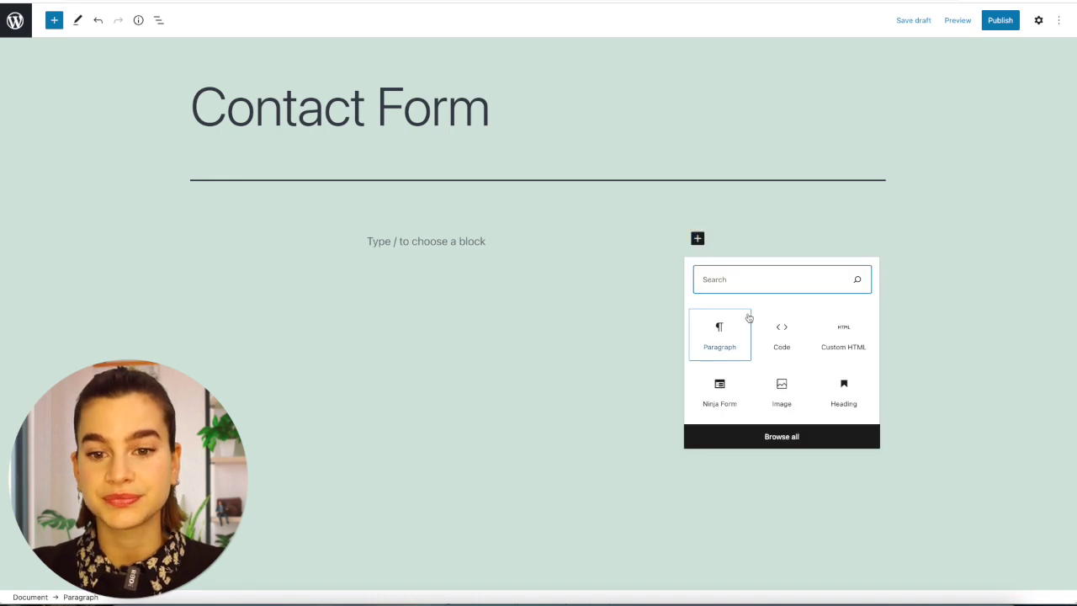
pyautogui.click(718, 396)
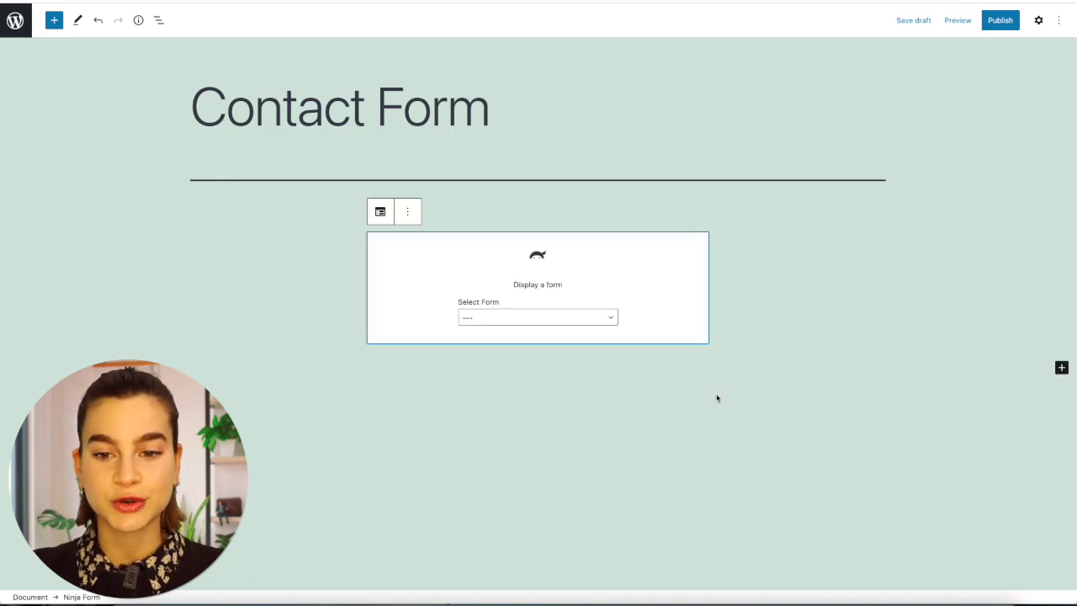
pyautogui.click(539, 314)
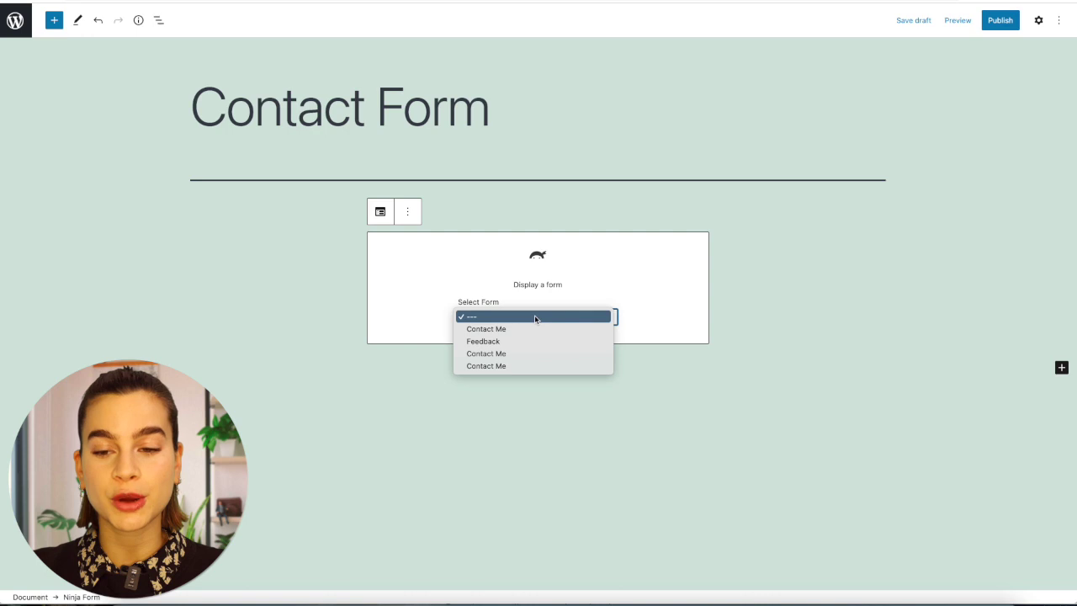
pyautogui.click(534, 366)
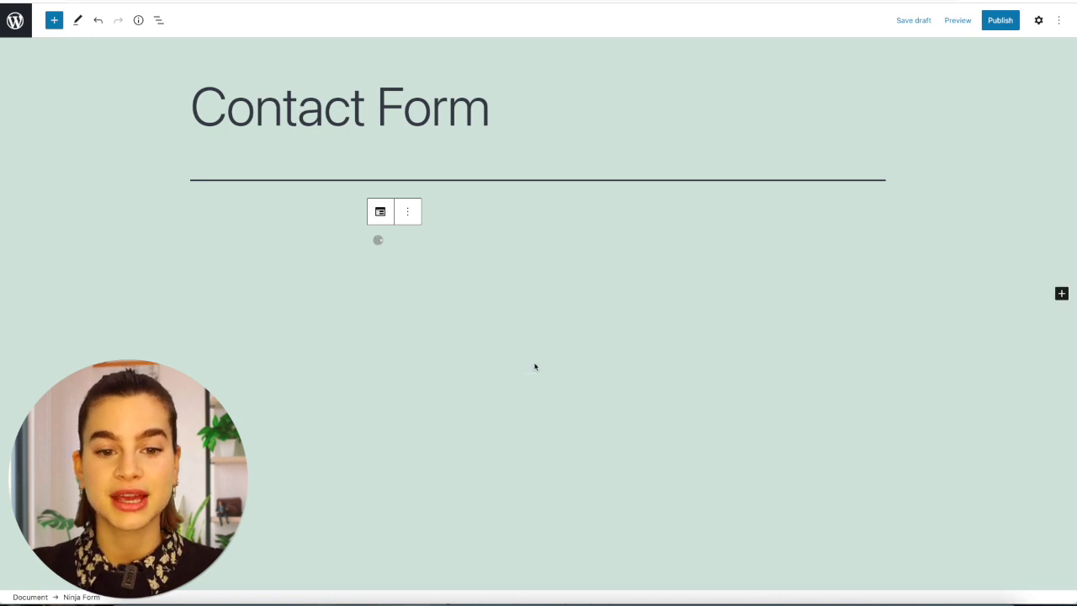
pyautogui.scroll(-3, 535, 365)
pyautogui.scroll(3, 535, 366)
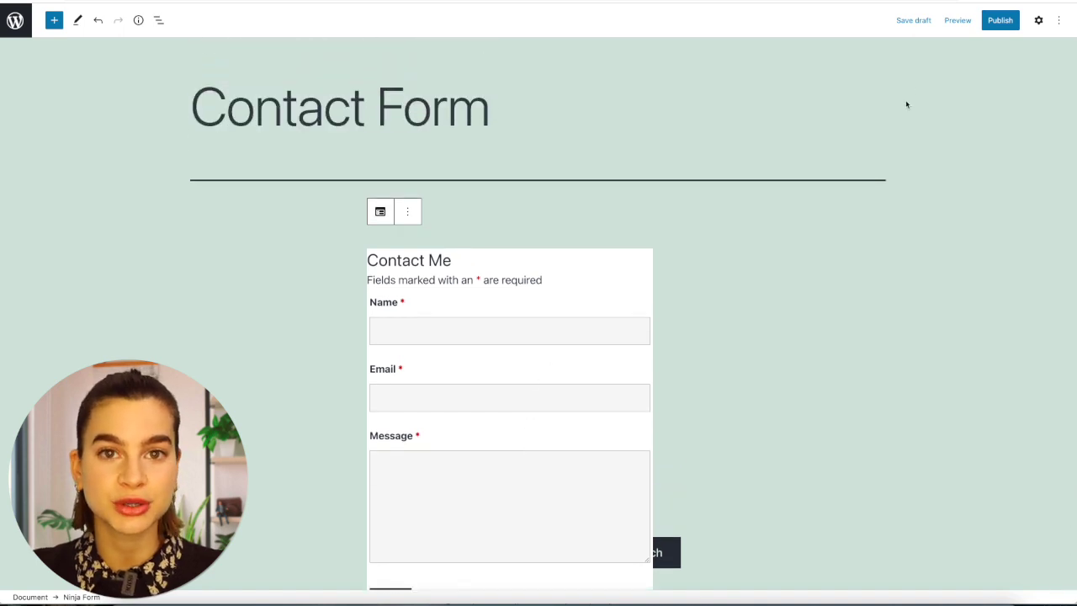
# Preview the Contact Form page in a new browser tab
pyautogui.click(961, 24)
pyautogui.click(907, 126)
pyautogui.scroll(-5, 563, 356)
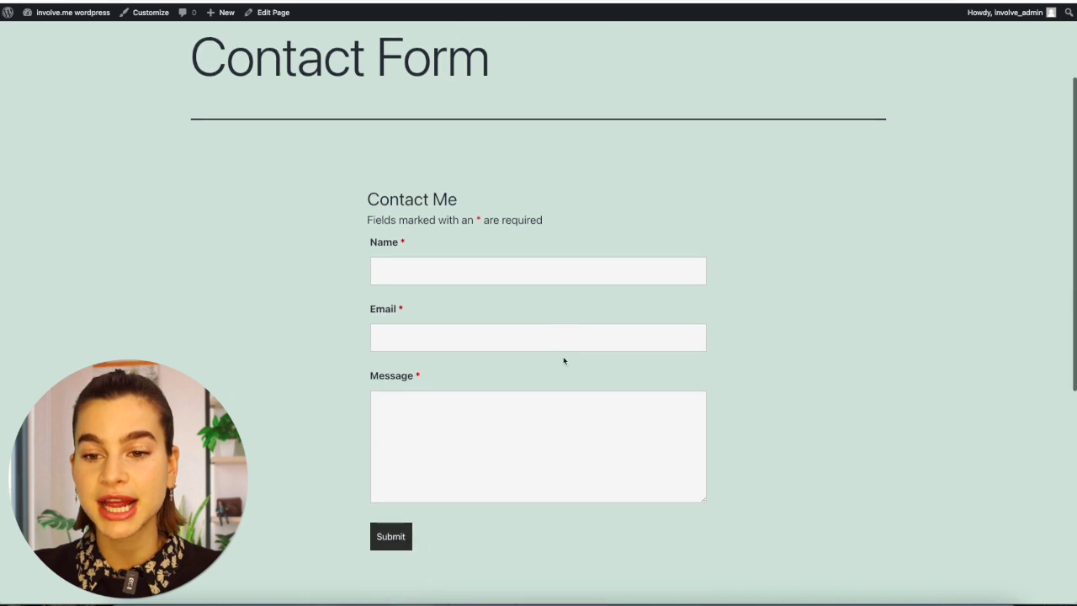